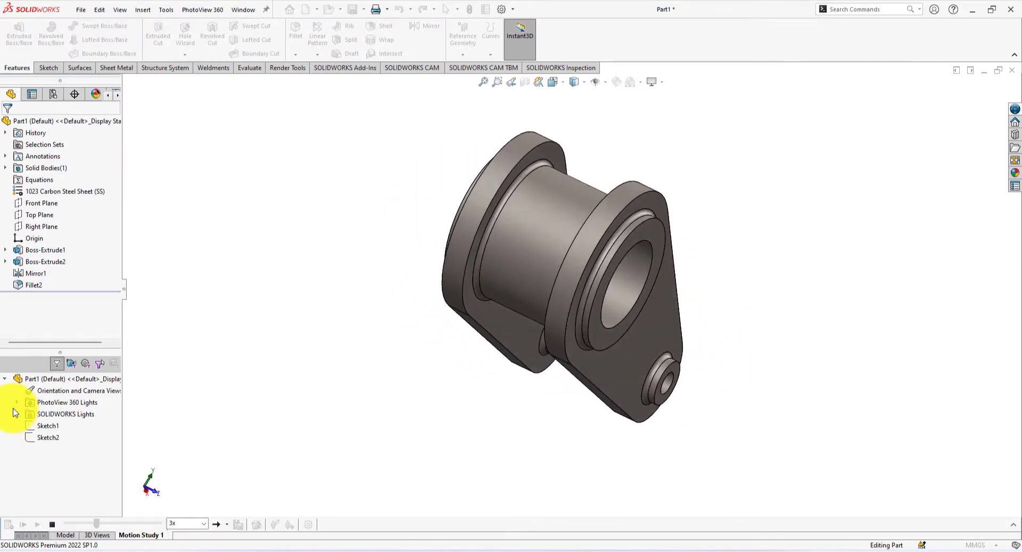
Step: Replay the finished cam part's motion study from the start
left_click(23, 524)
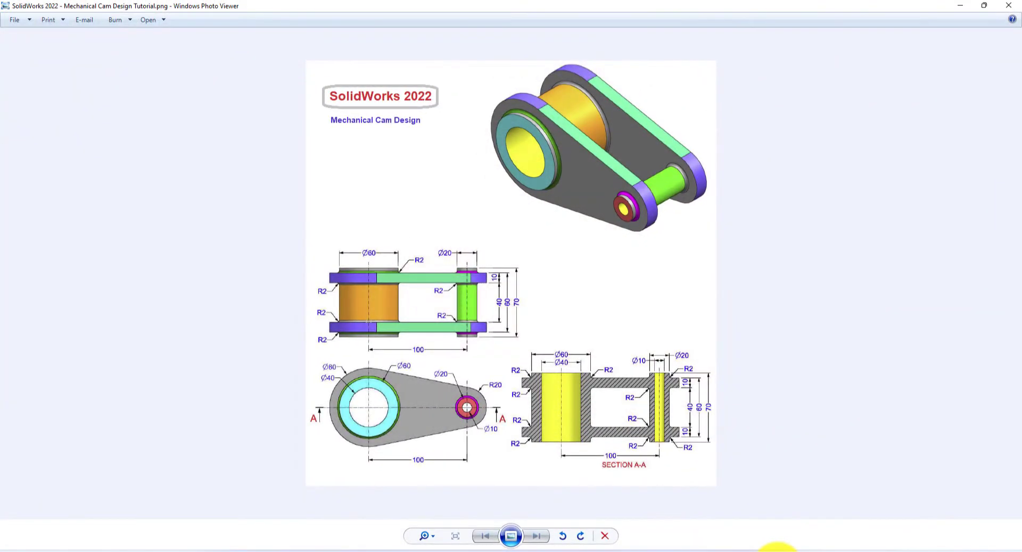
left_click(237, 430)
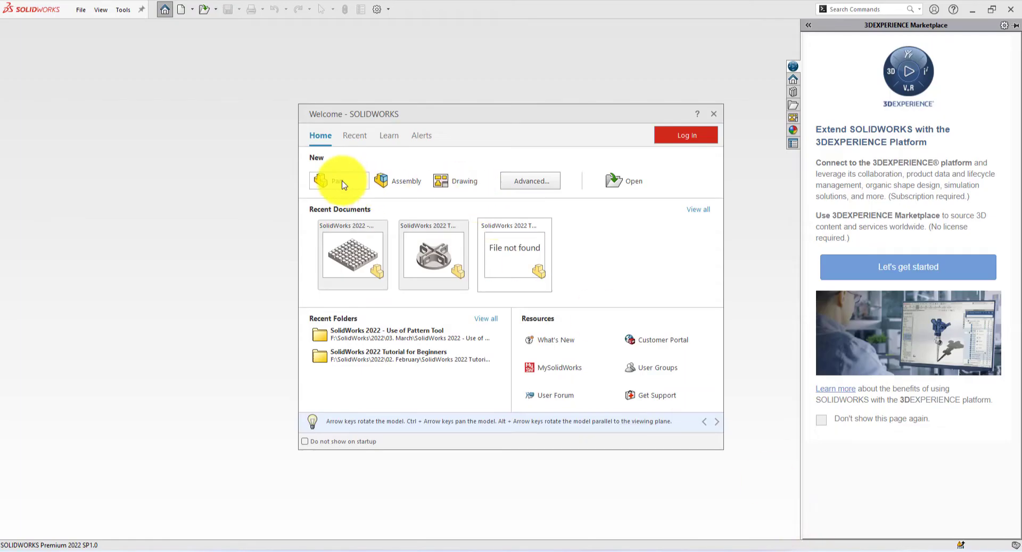
Step: Create a new part, collapse the Marketplace pane, and apply the Plain White scene
left_click(336, 183)
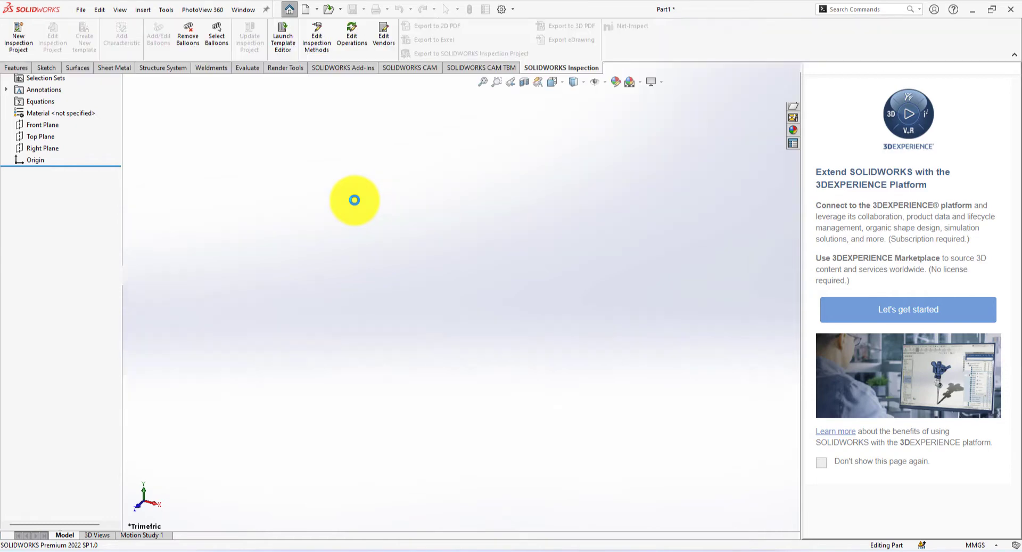
left_click(354, 200)
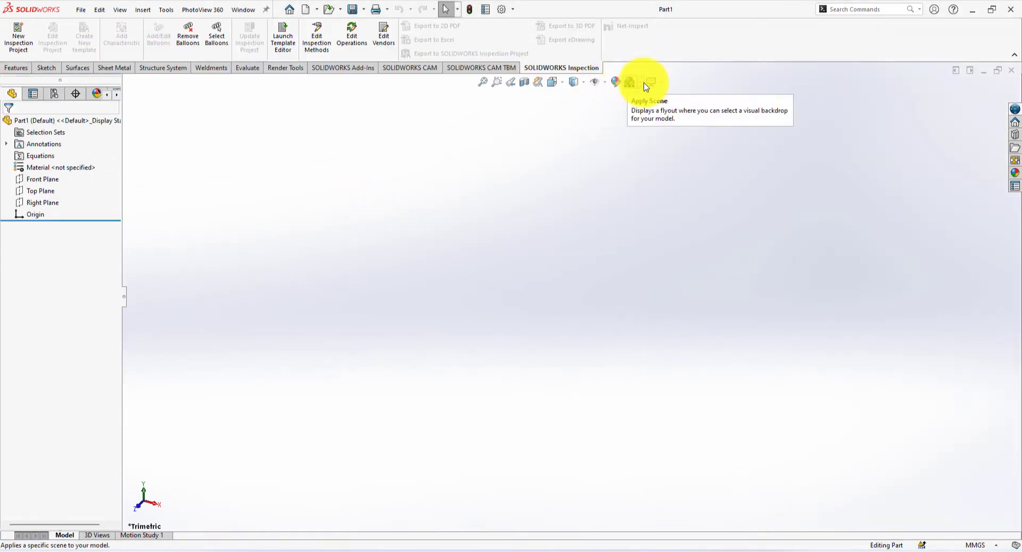
left_click(640, 82)
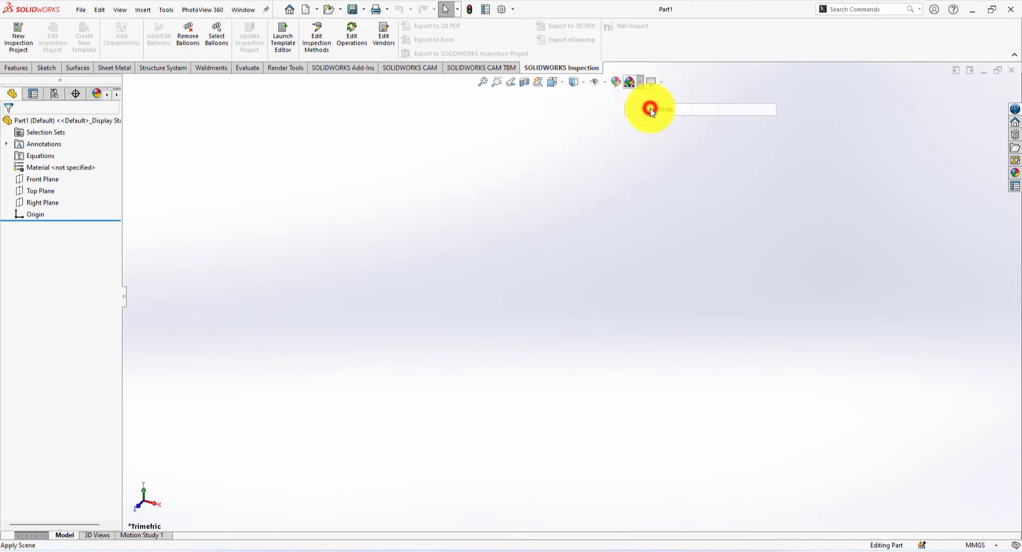
left_click(650, 107)
left_click(389, 229)
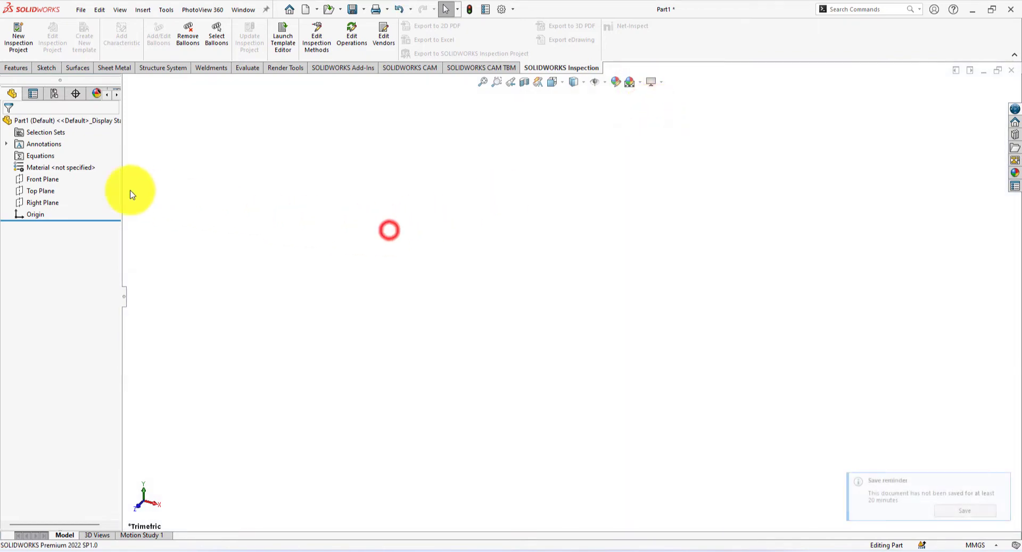
Step: Assign Gray Cast Iron from the SOLIDWORKS Iron materials to the part
right_click(66, 167)
left_click(95, 175)
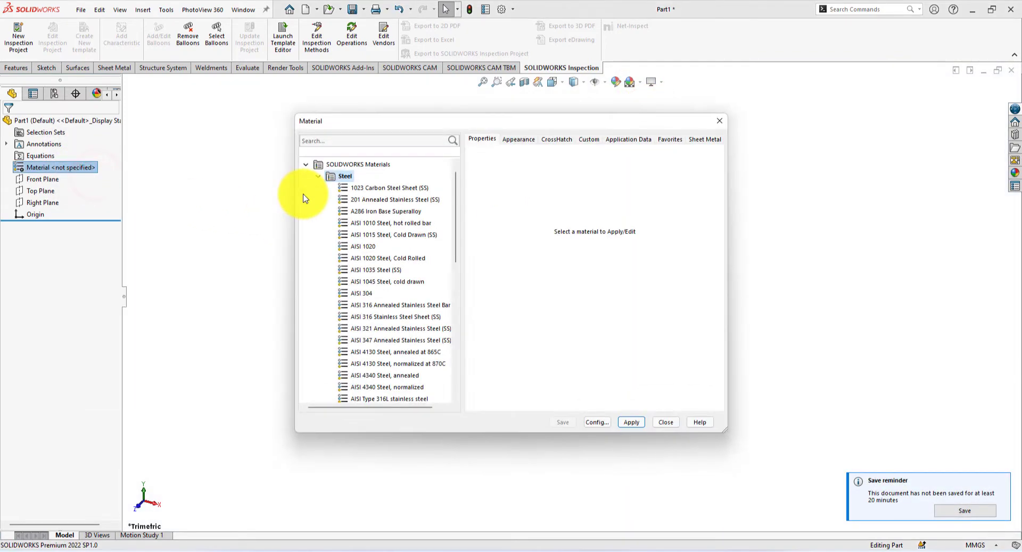
left_click(317, 178)
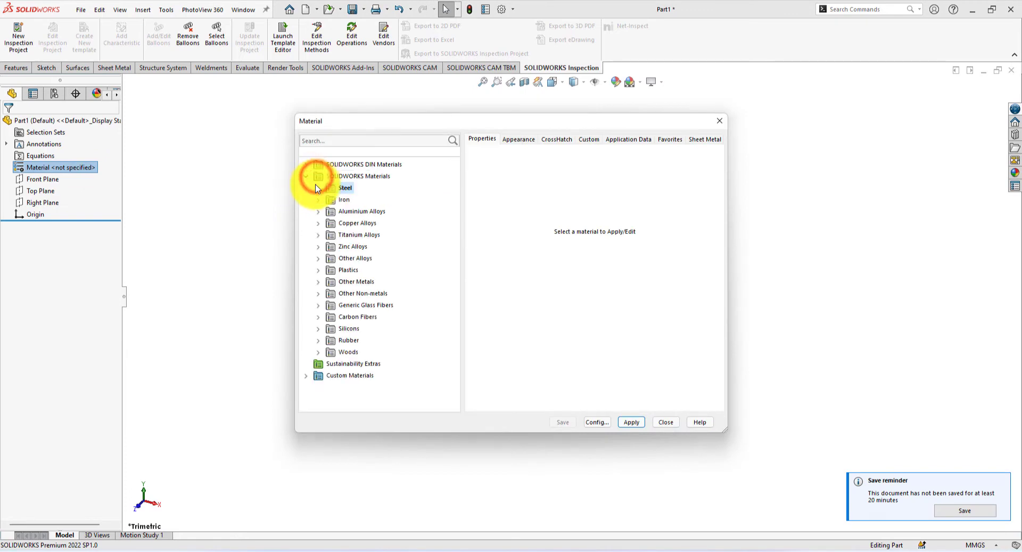
left_click(318, 199)
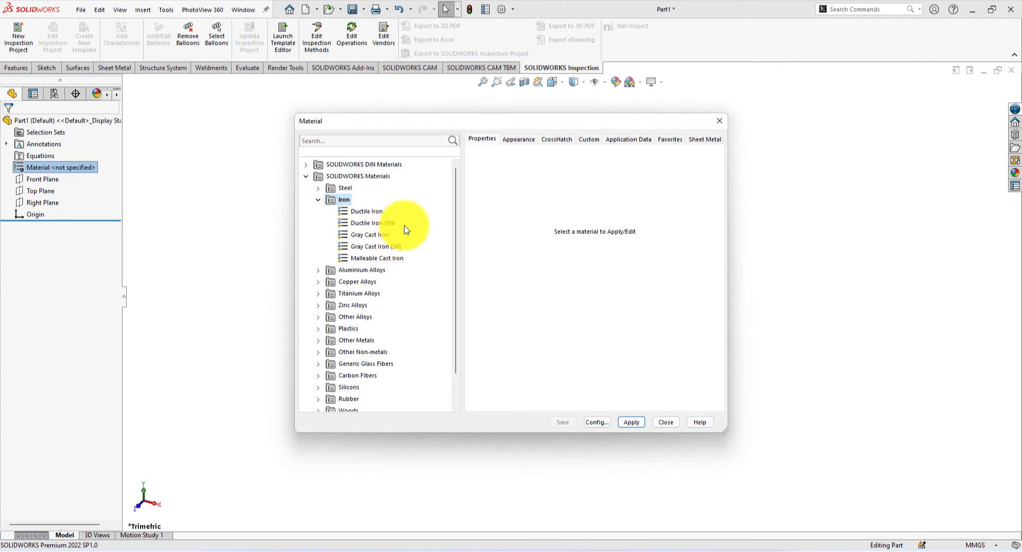
left_click(367, 234)
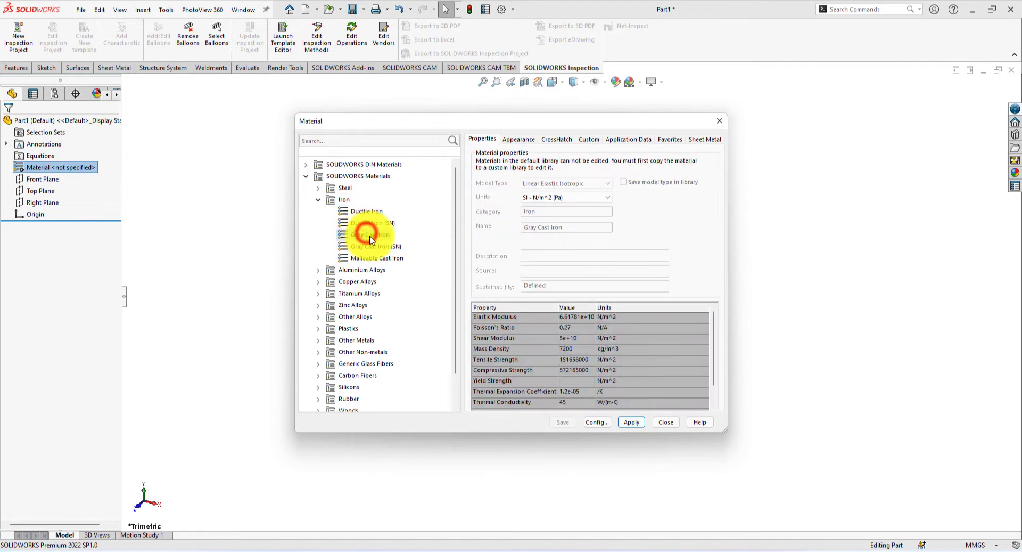
left_click(632, 421)
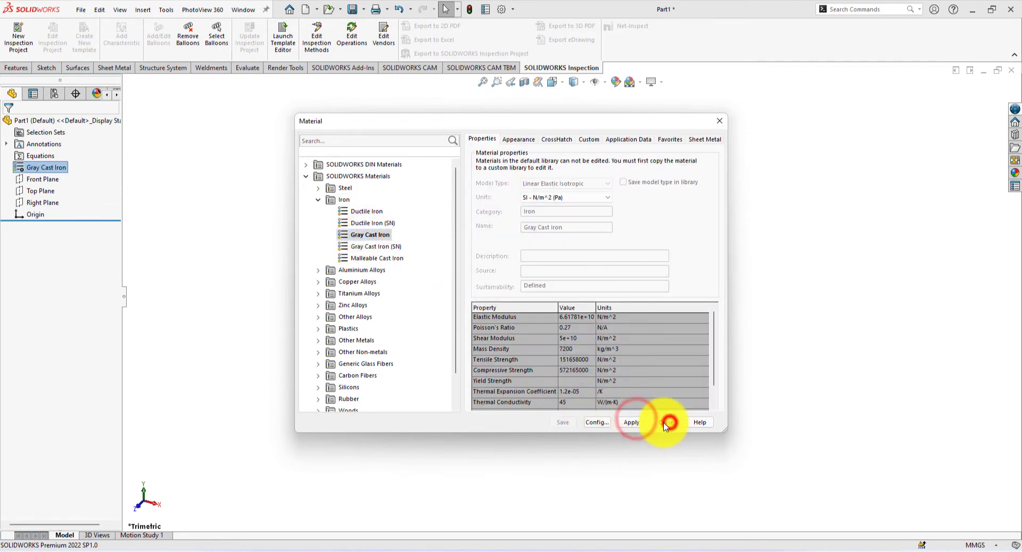
left_click(667, 422)
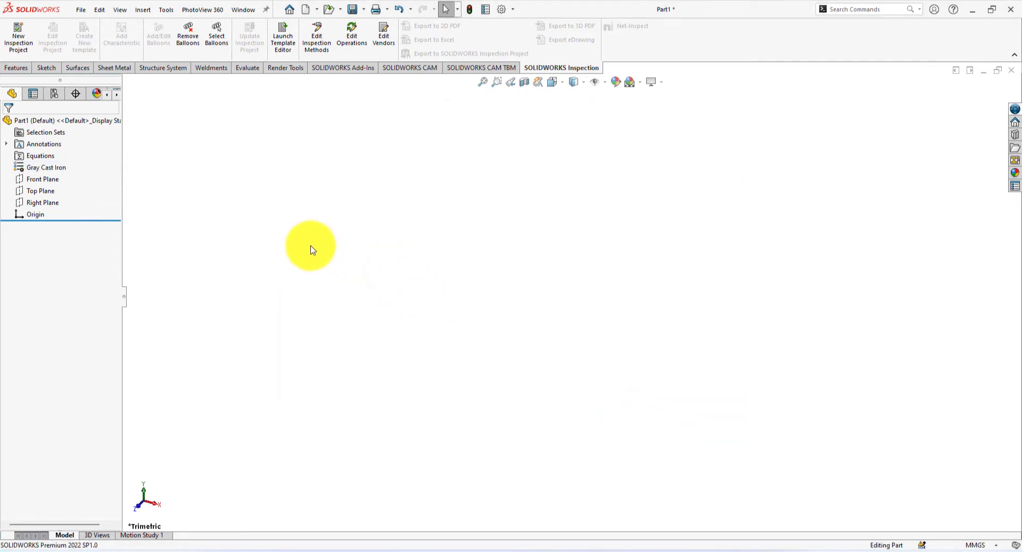
Step: Select the Front Plane and turn the view to face it
key("alt+Tab")
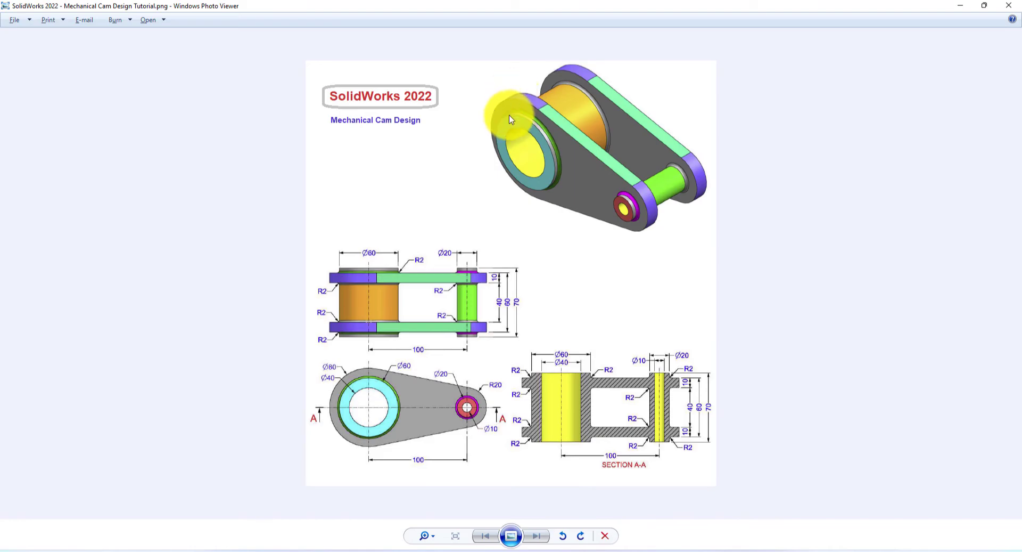
key("alt+Tab")
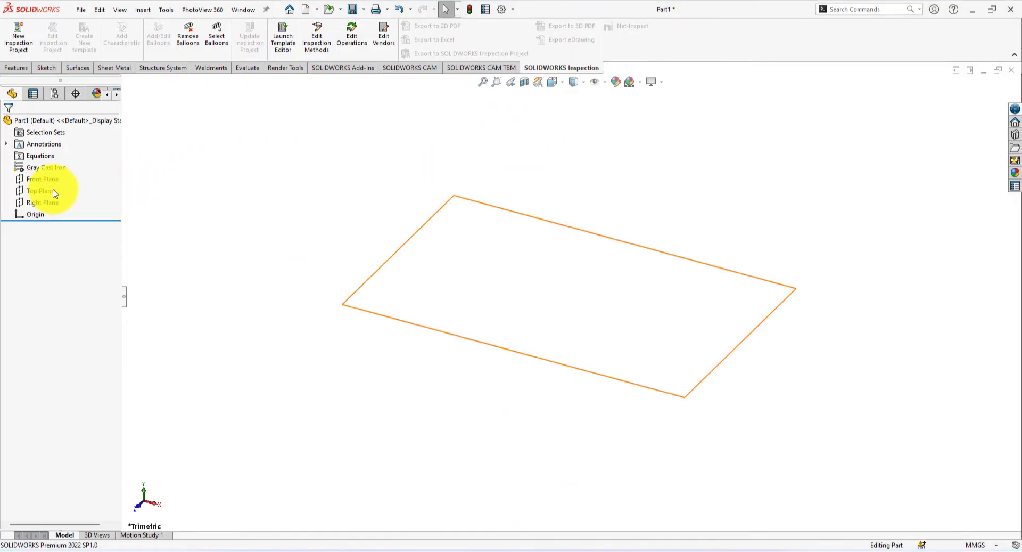
left_click(41, 179)
left_click(53, 157)
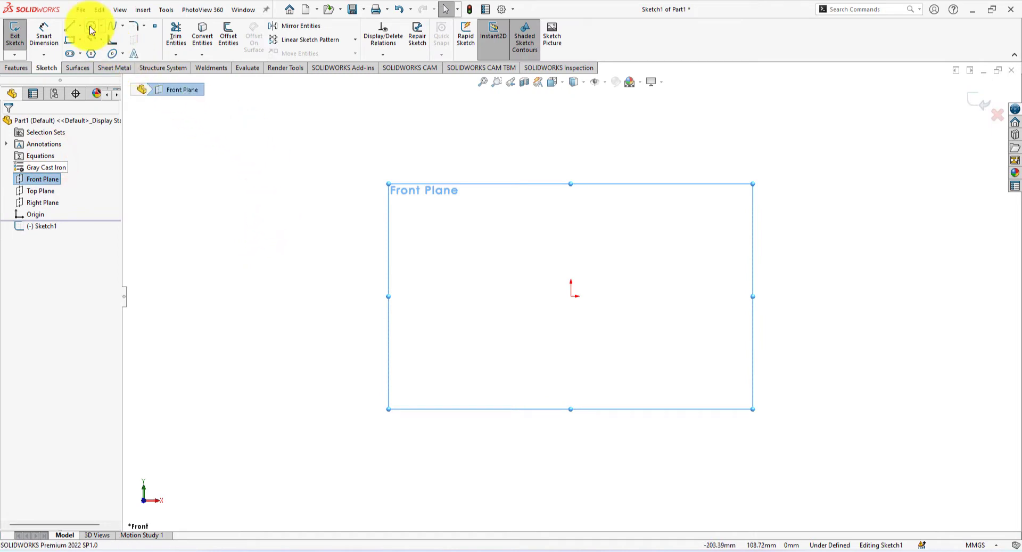
Step: Draw two concentric circles centred on the sketch origin
left_click(91, 26)
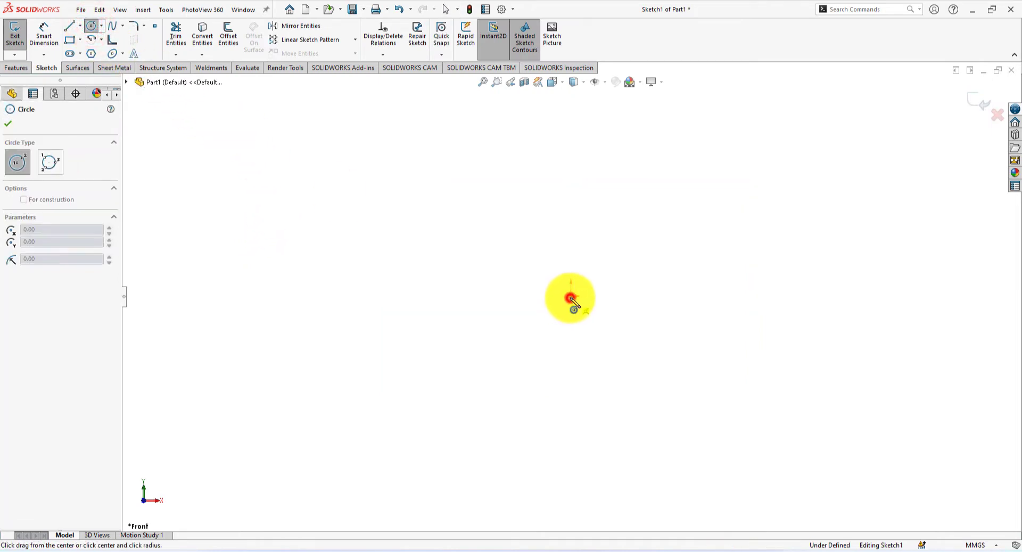
left_click(569, 297)
left_click(502, 284)
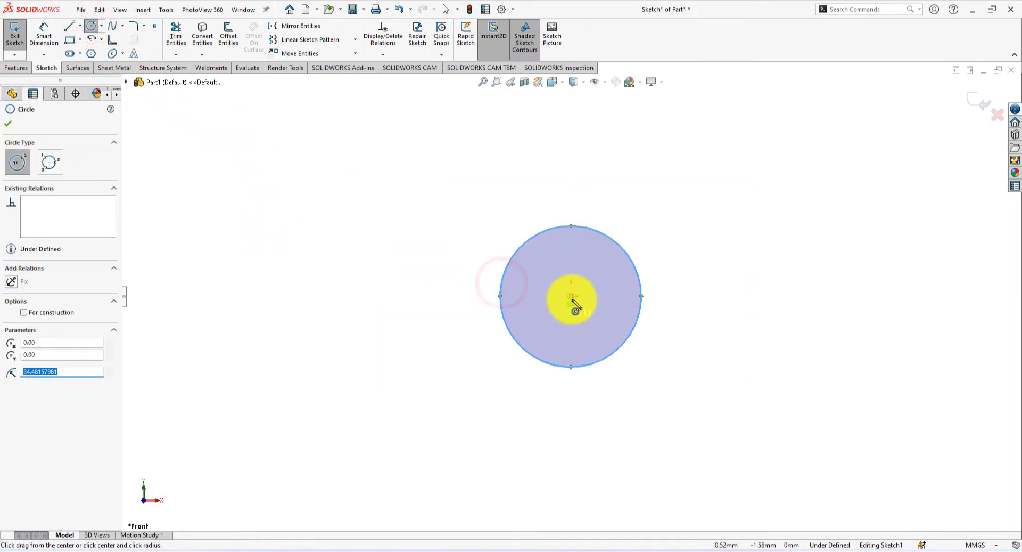
key("alt+Tab")
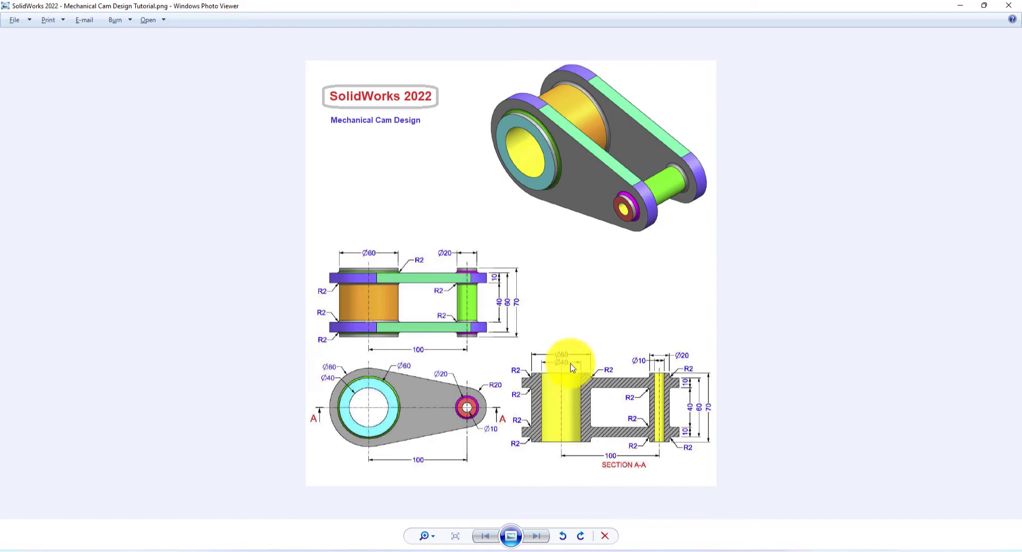
key("alt+Tab")
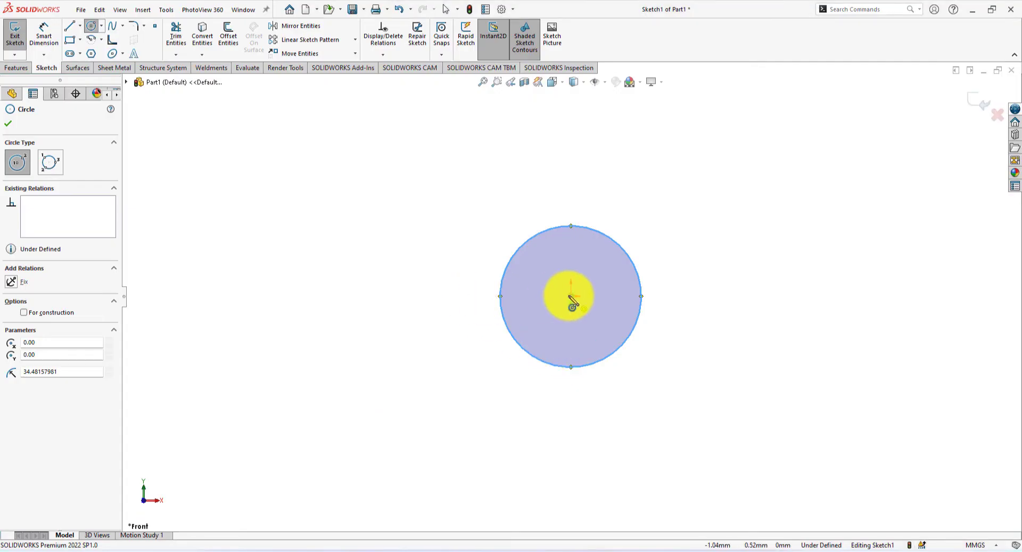
left_click(571, 296)
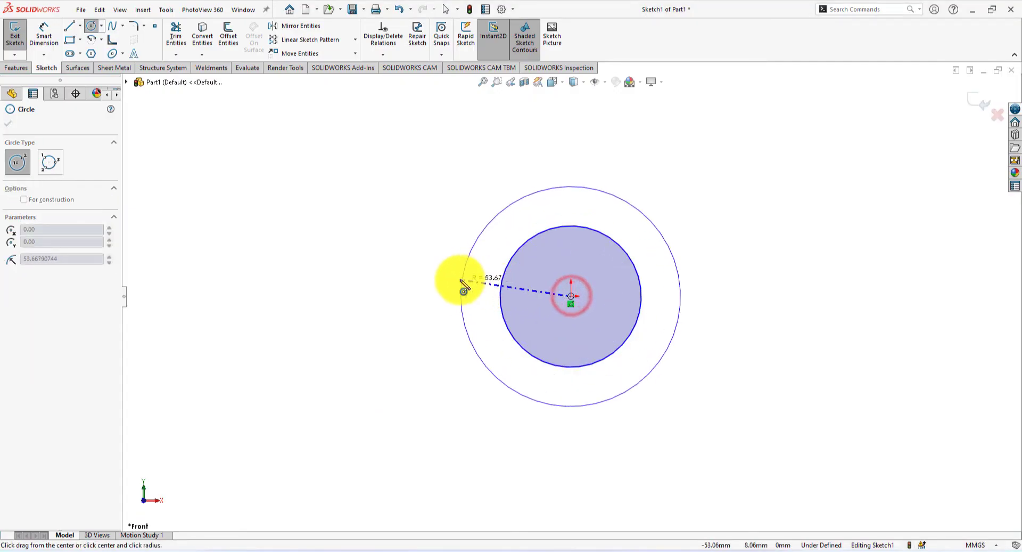
left_click(460, 279)
key("alt+Tab")
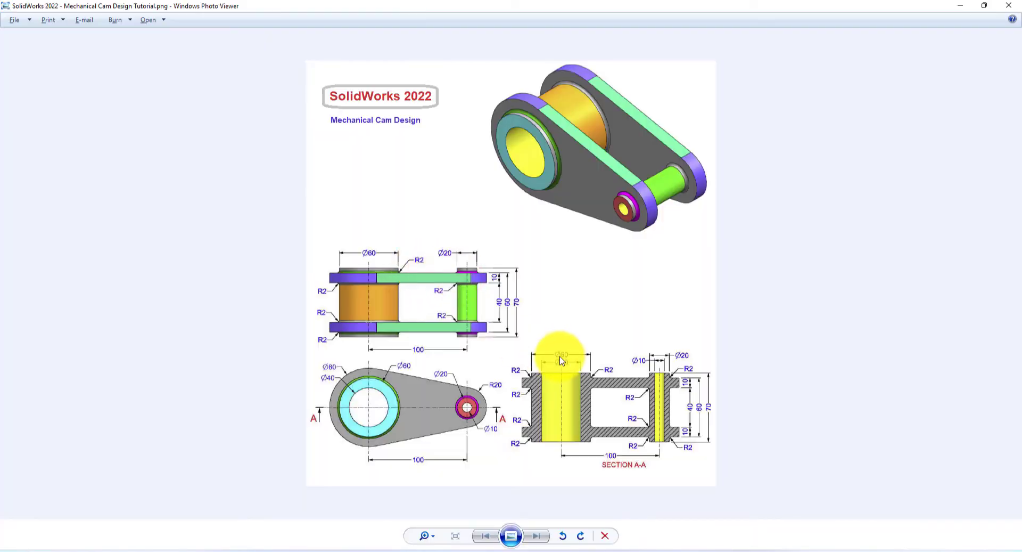
key("alt+Tab")
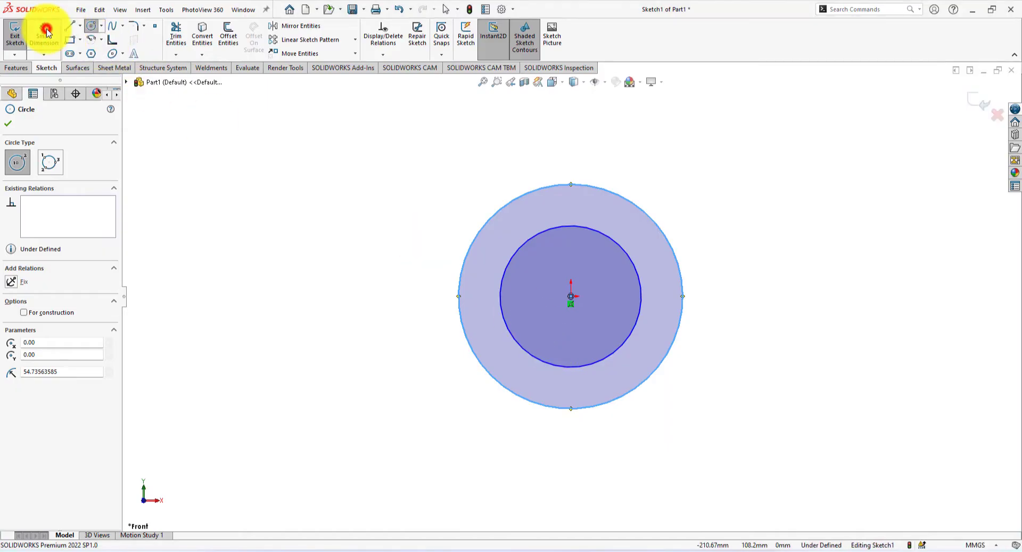
Step: Dimension the outer circle Ø60 and the inner circle Ø40
left_click(44, 33)
left_click(509, 212)
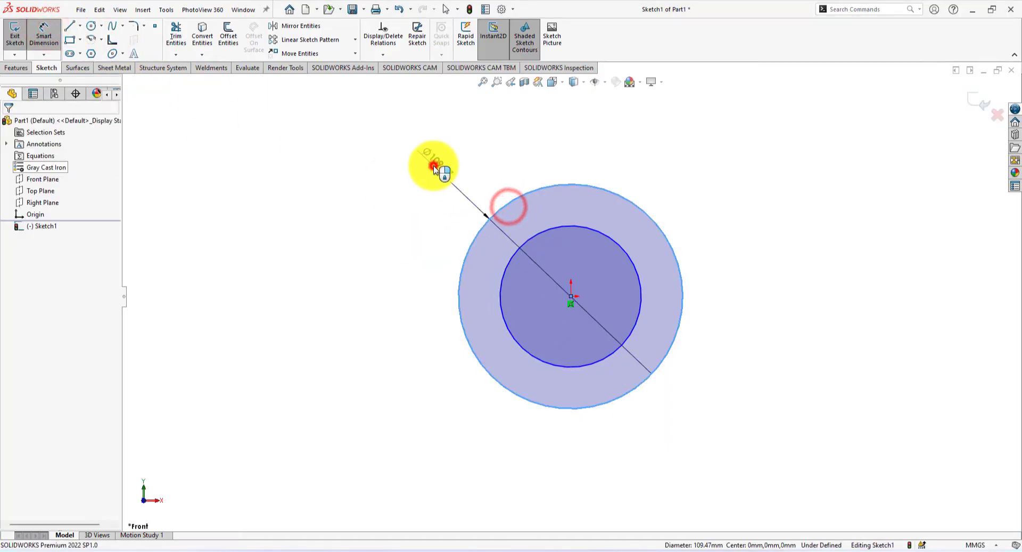
left_click(434, 170)
type("60")
key("Return")
left_click(551, 231)
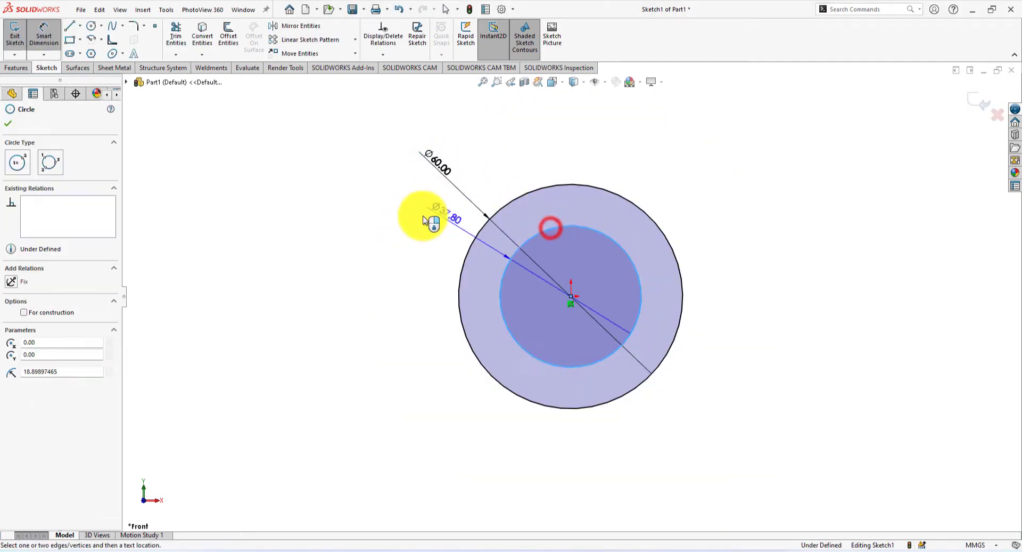
left_click(404, 216)
key("alt+Tab")
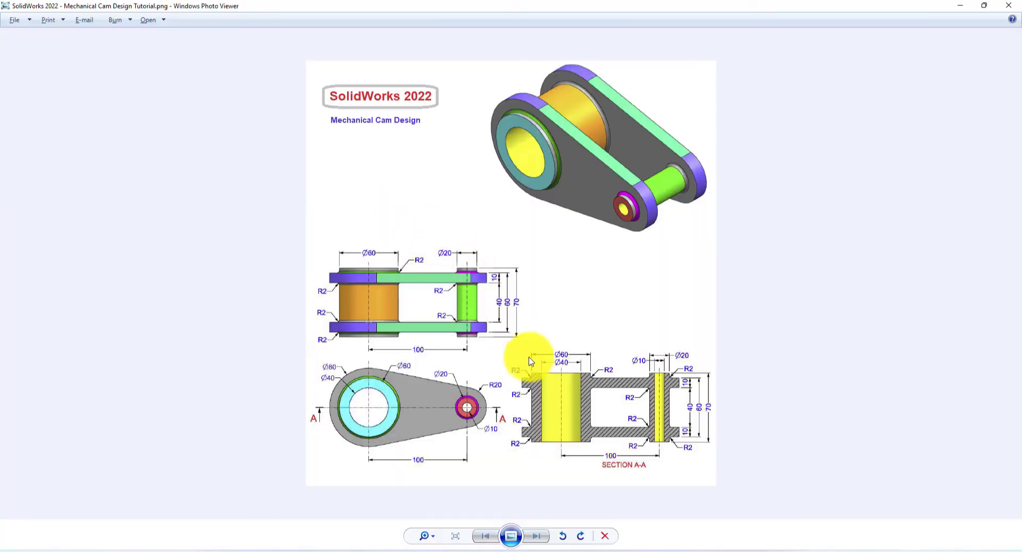
key("alt+Tab")
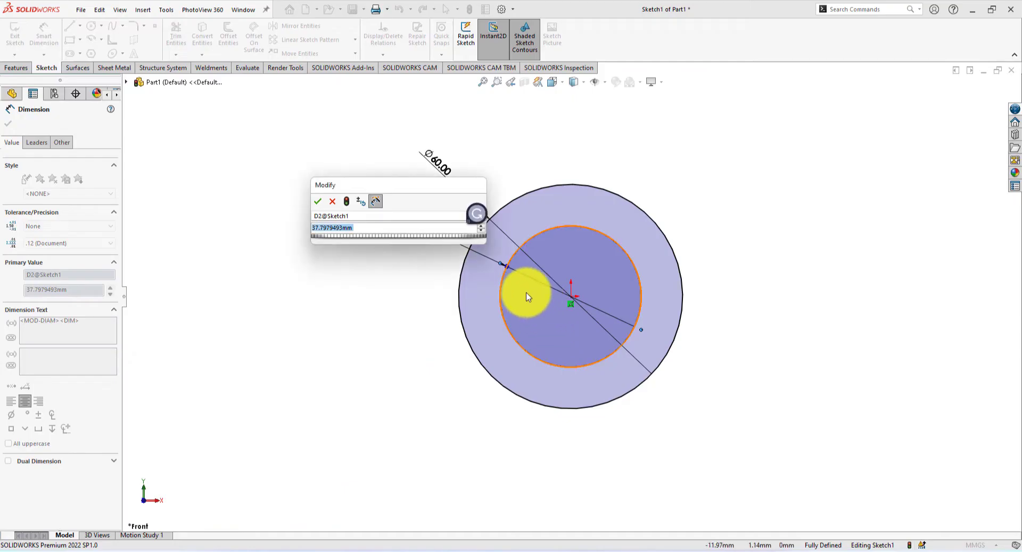
type("40")
key("Return")
key("alt+Tab")
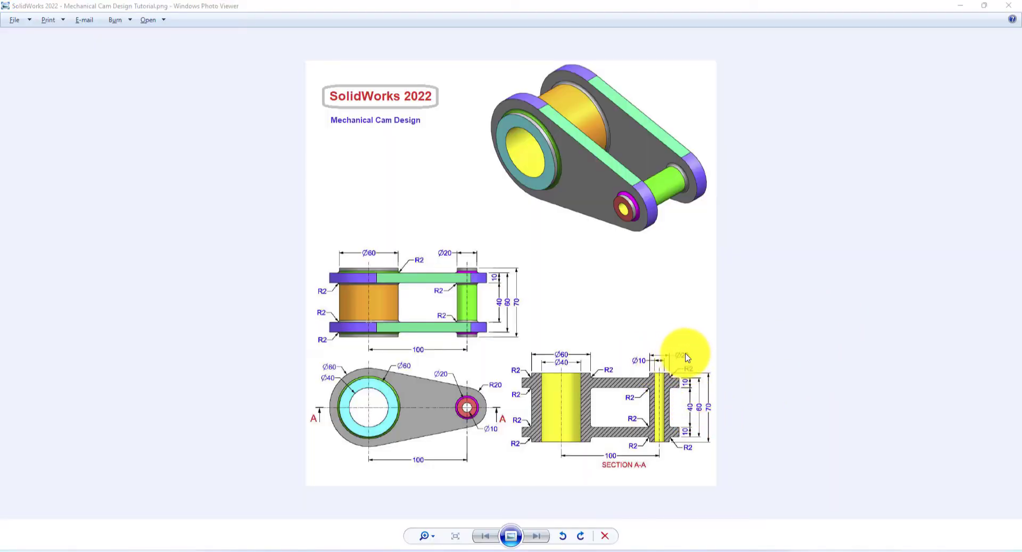
key("alt+Tab")
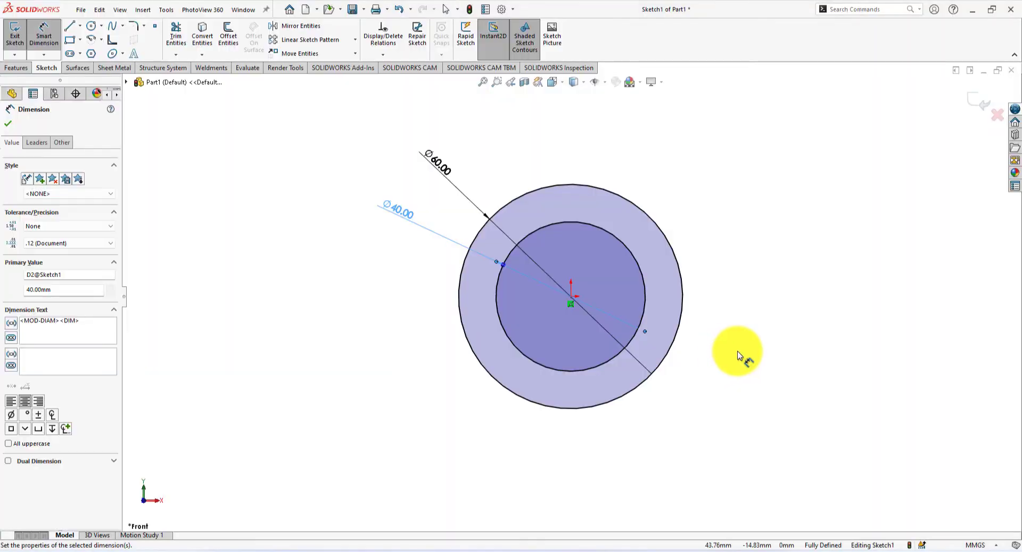
Step: Draw a second pair of concentric circles to the right of the origin
left_click(88, 31)
scroll(895, 269, "up", 3)
scroll(906, 287, "down", 2)
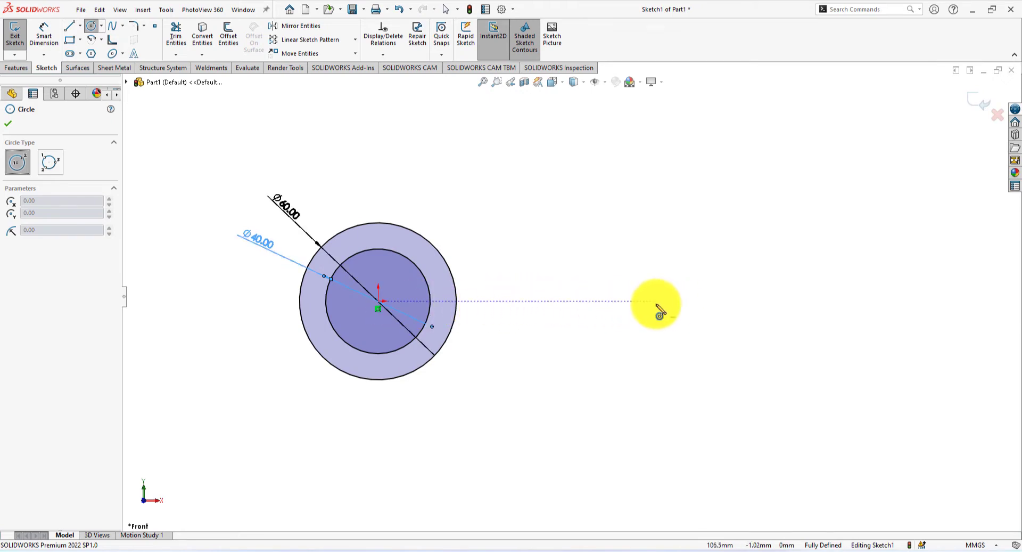
left_click(690, 301)
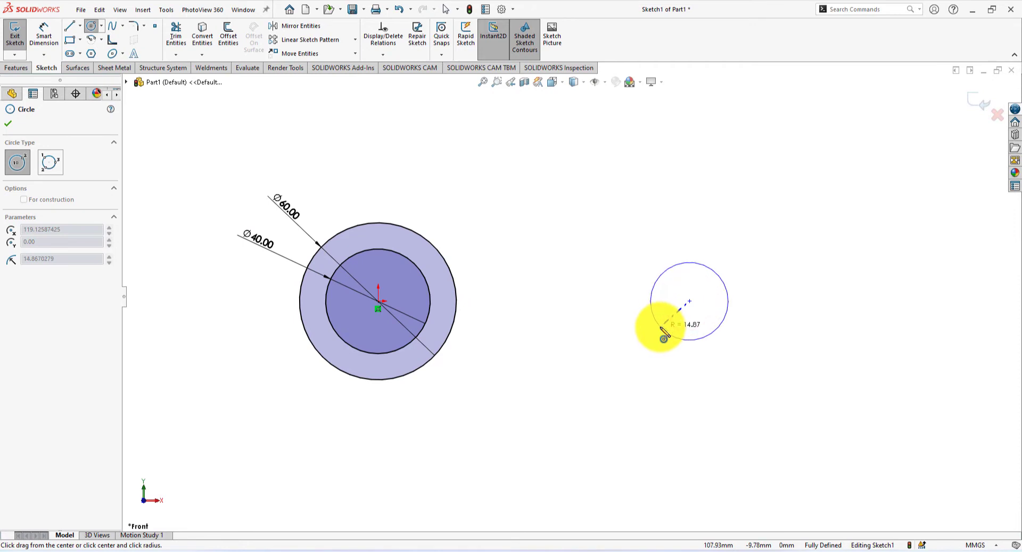
left_click(660, 327)
left_click(689, 301)
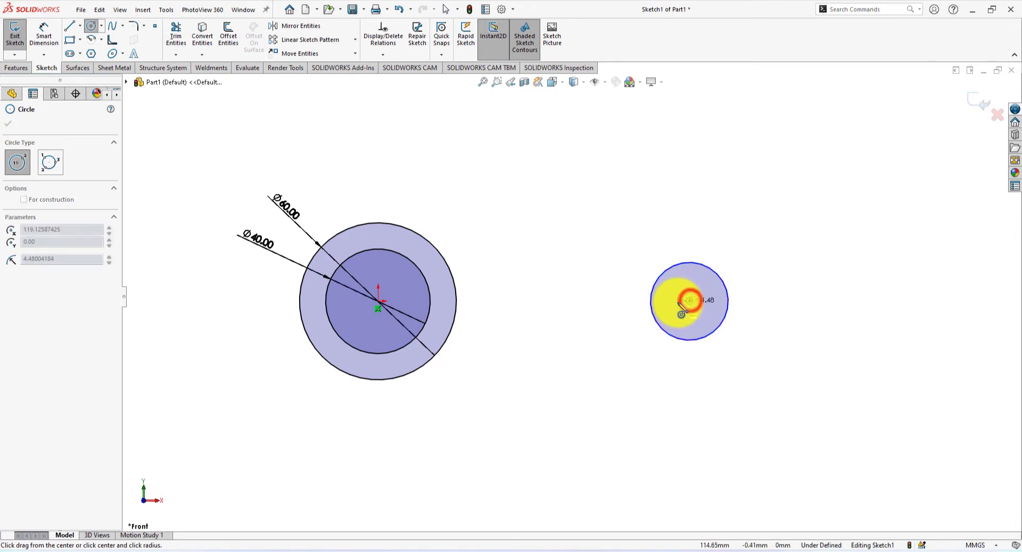
left_click(674, 303)
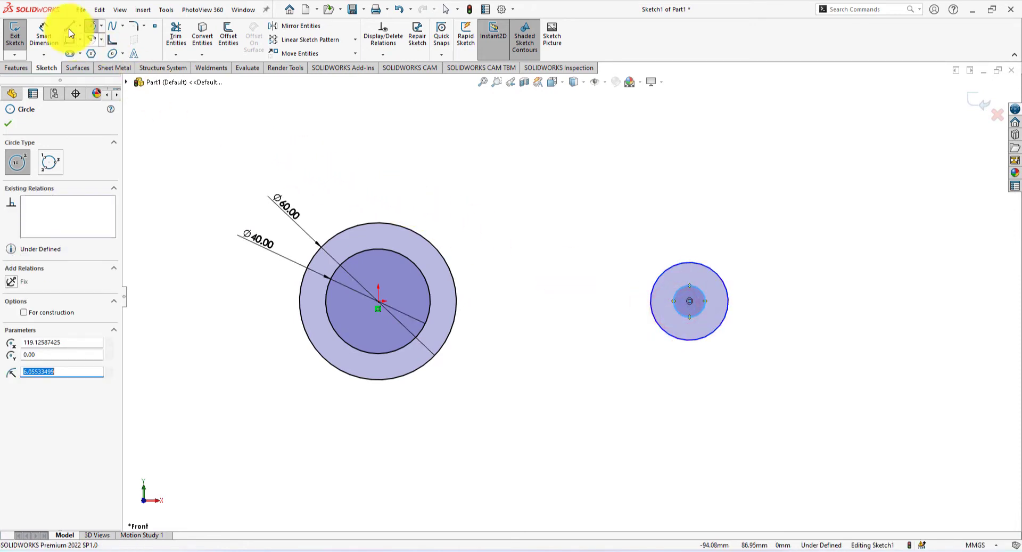
Step: Dimension the new inner circle Ø10 and its surrounding circle Ø20
left_click(44, 32)
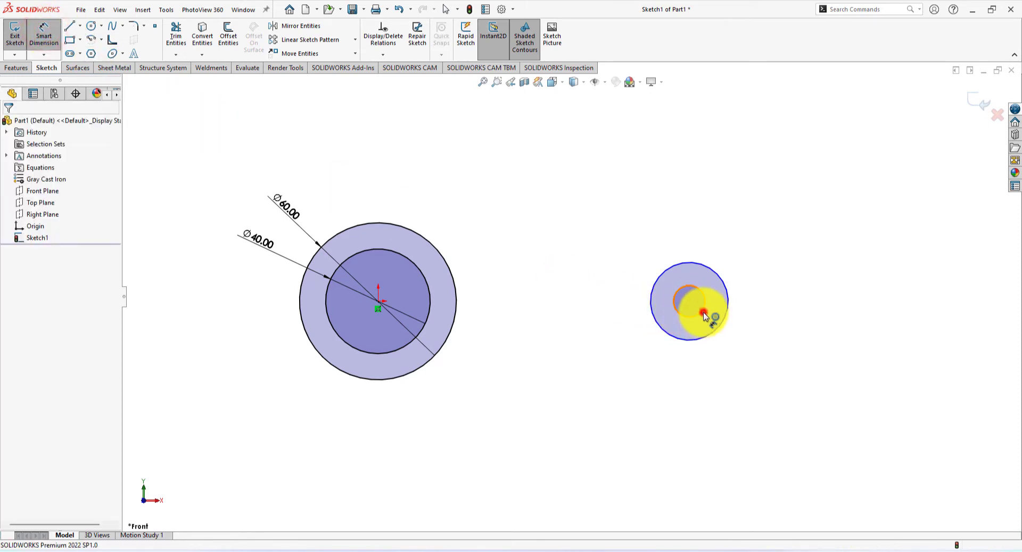
left_click(704, 315)
left_click(776, 342)
key("alt+Tab")
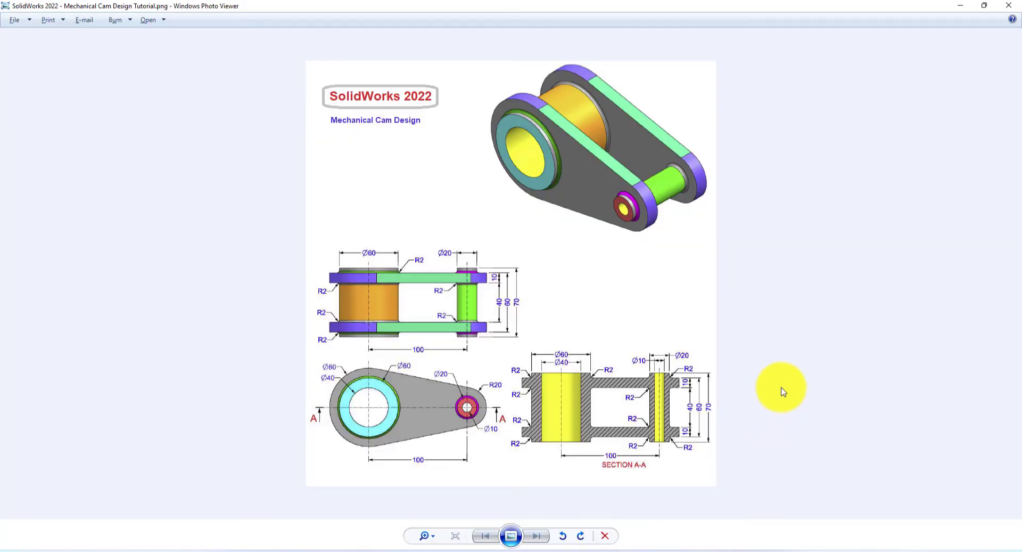
key("alt+Tab")
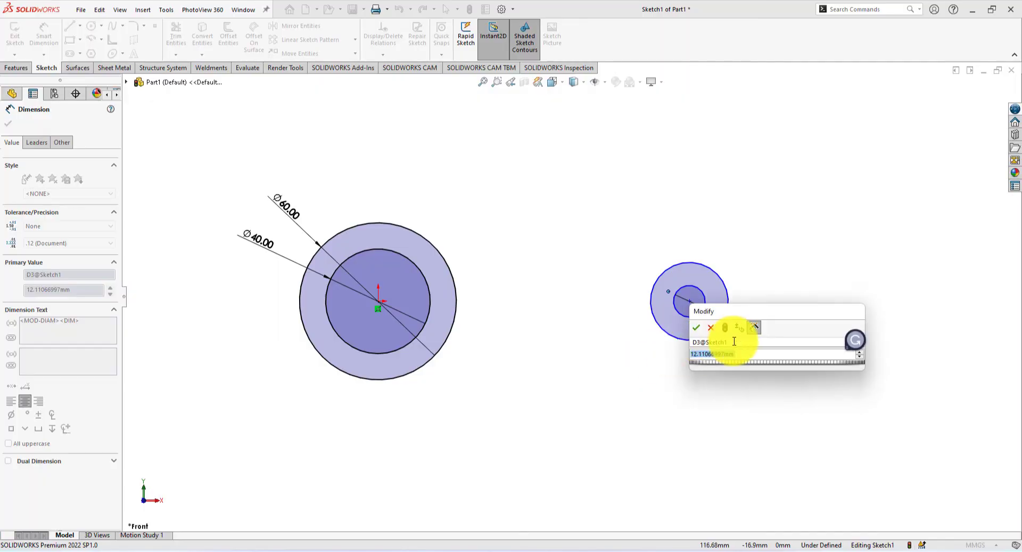
type("10")
key("Return")
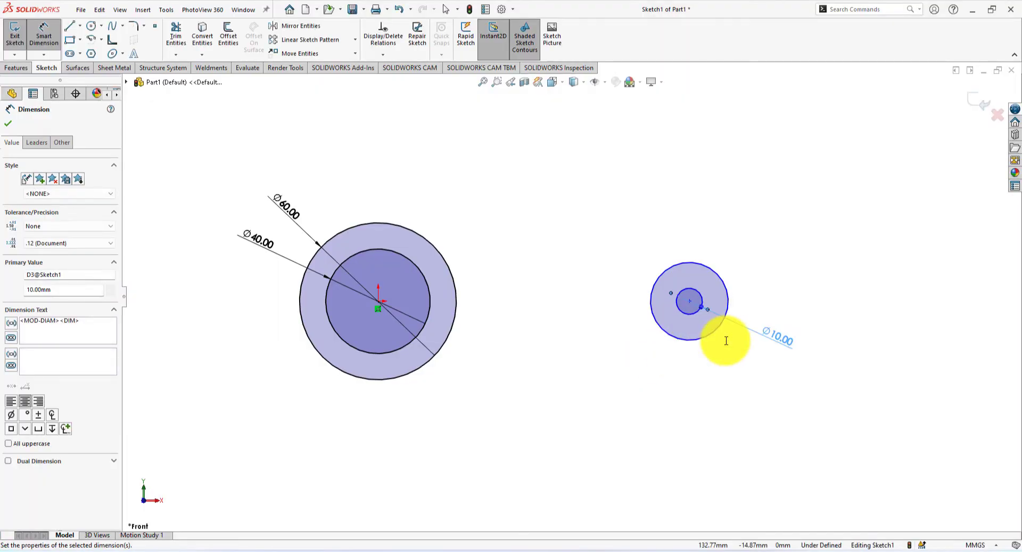
left_click(728, 301)
left_click(771, 255)
key("alt+Tab")
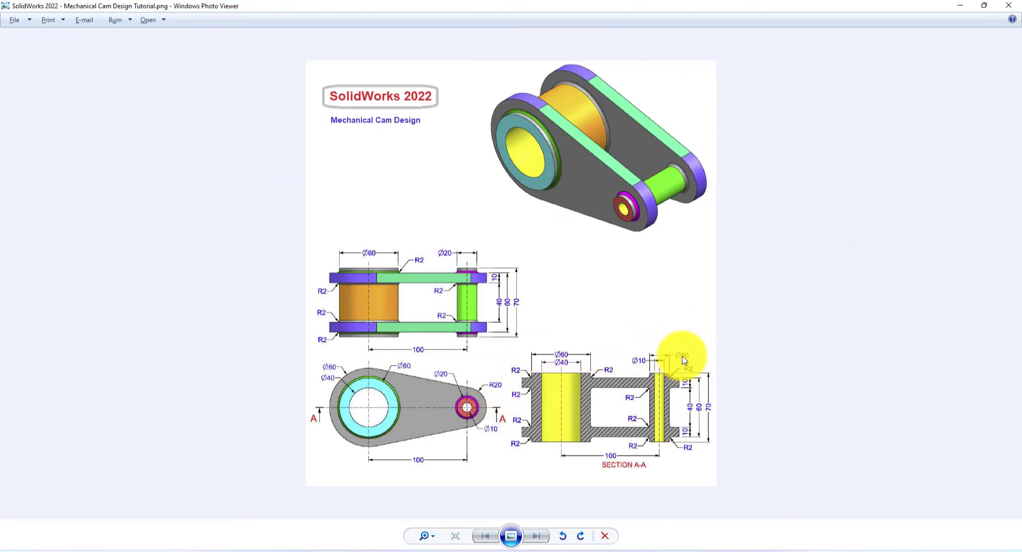
key("alt+Tab")
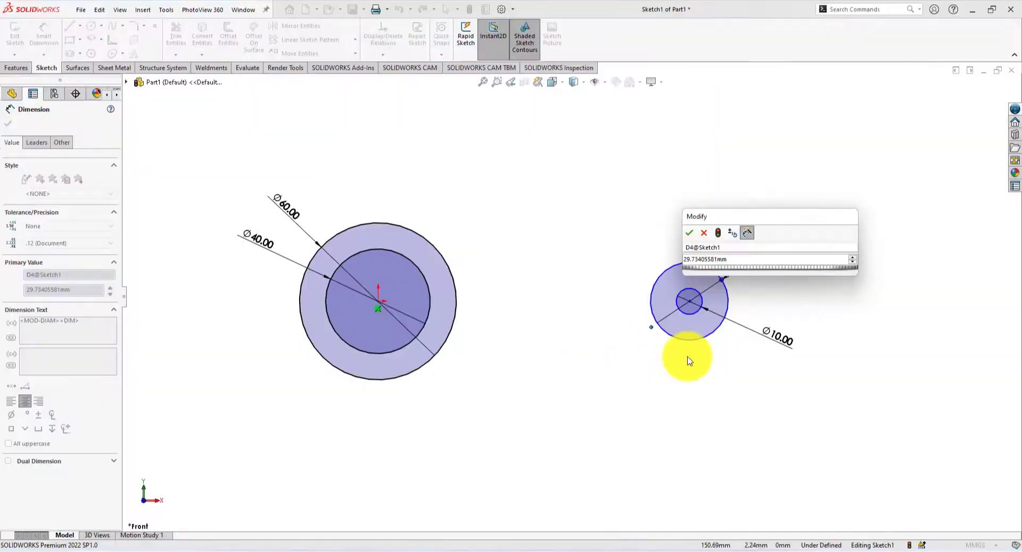
type("20")
key("Return")
key("alt+Tab")
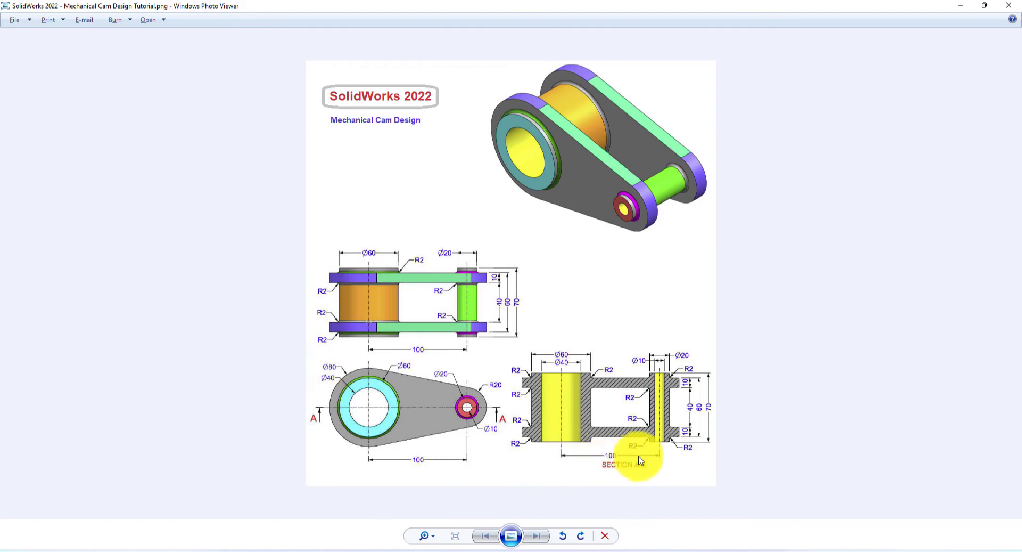
key("alt+Tab")
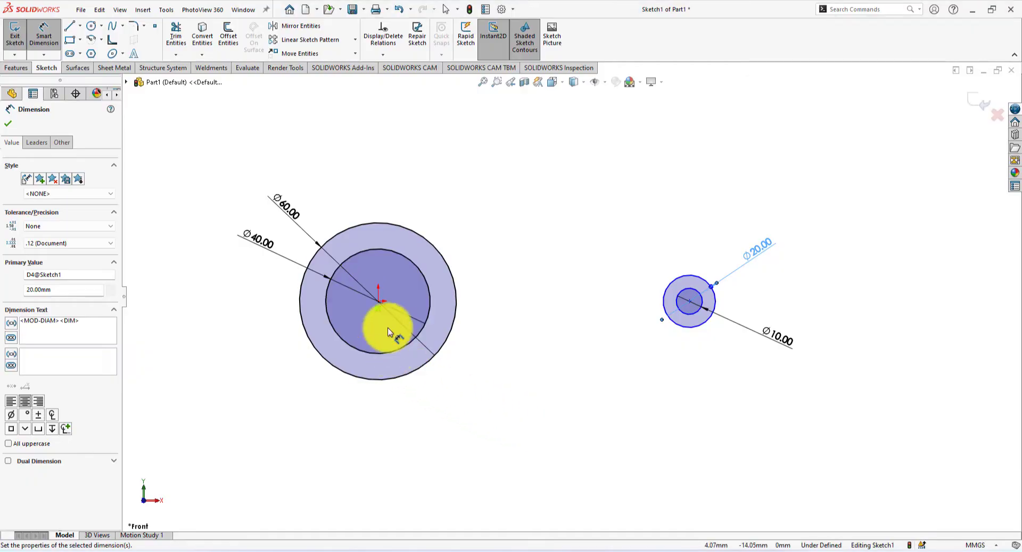
Step: Set the distance between the two circle centres to 100
left_click(379, 302)
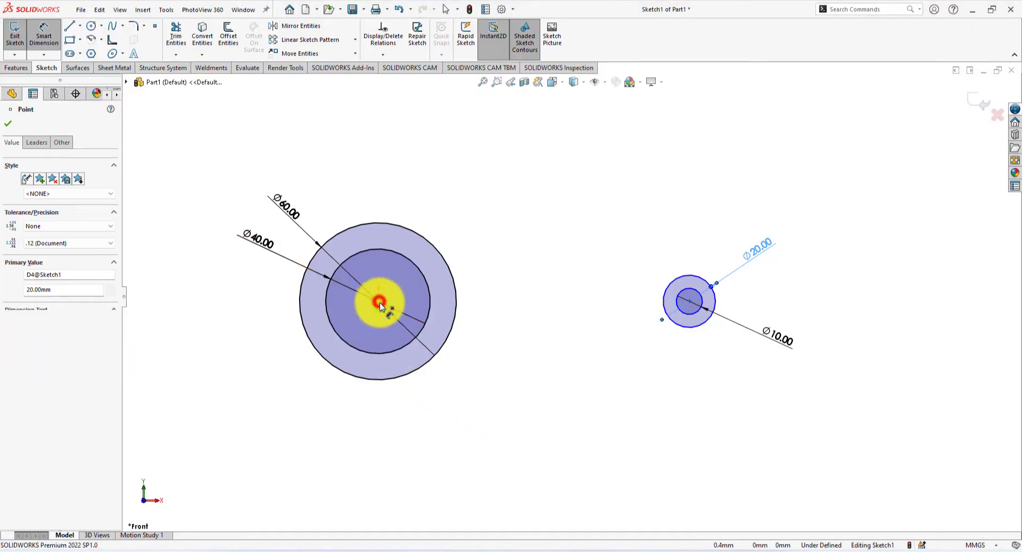
left_click(689, 303)
left_click(529, 407)
type("1")
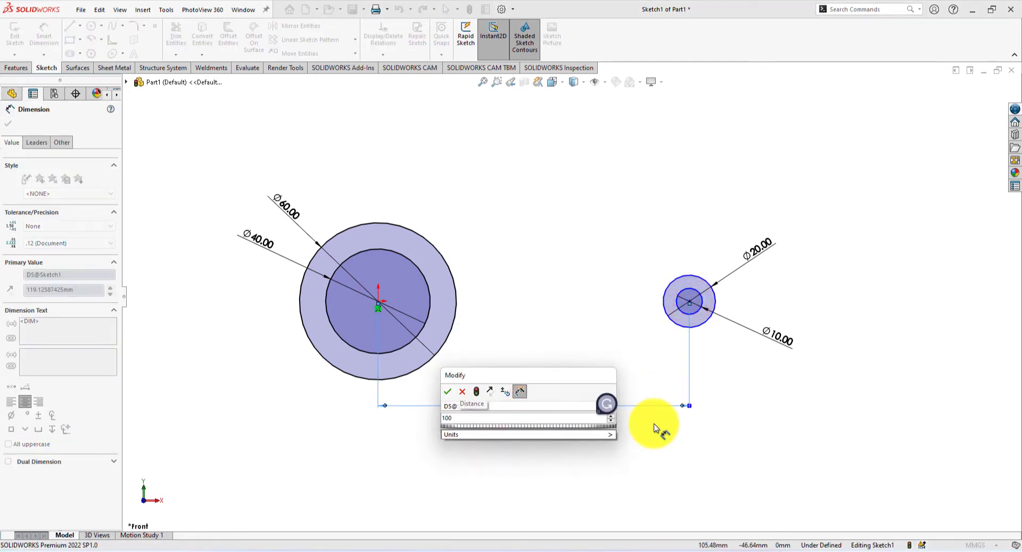
type("00")
key("Return")
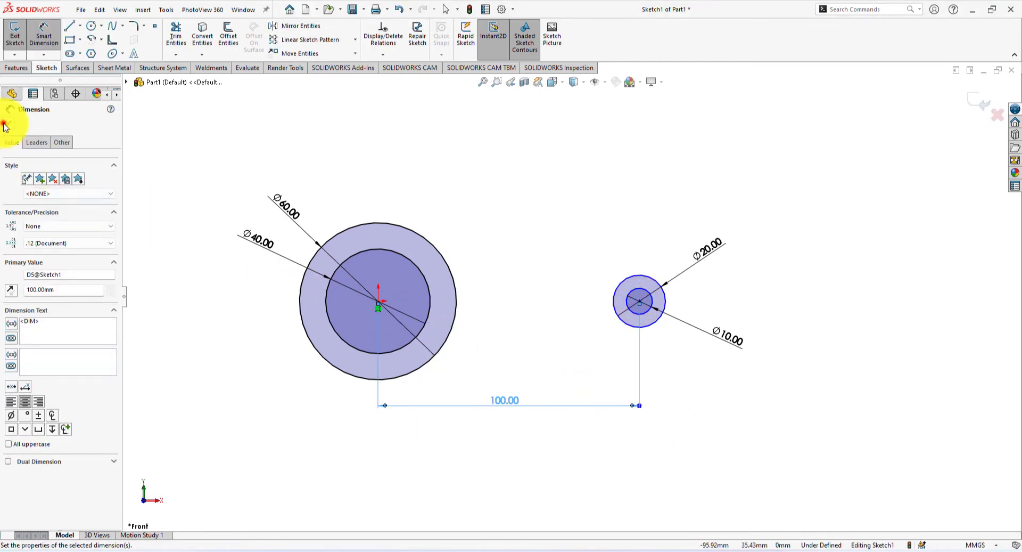
left_click(5, 124)
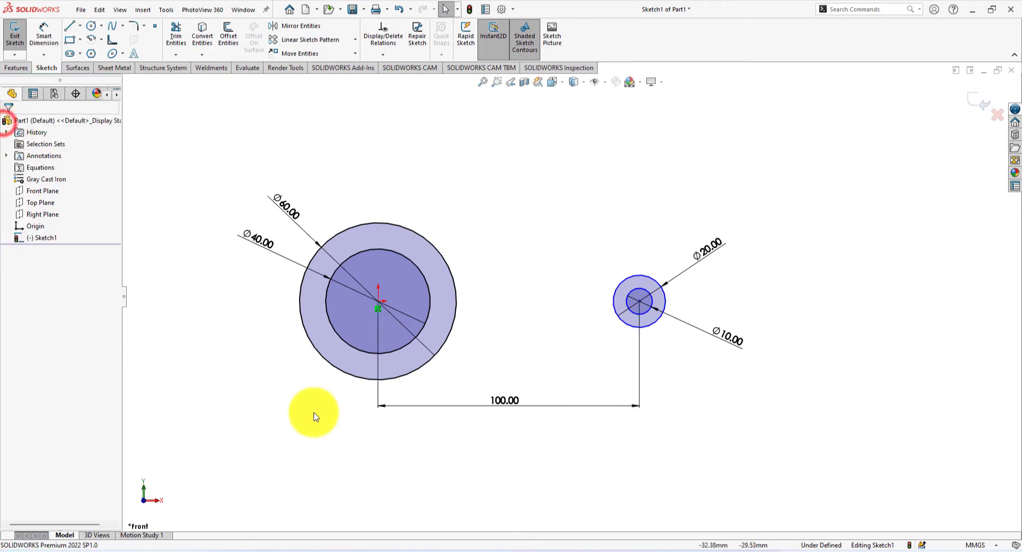
Step: Add a Horizontal relation between the two circle centres
left_click(640, 302)
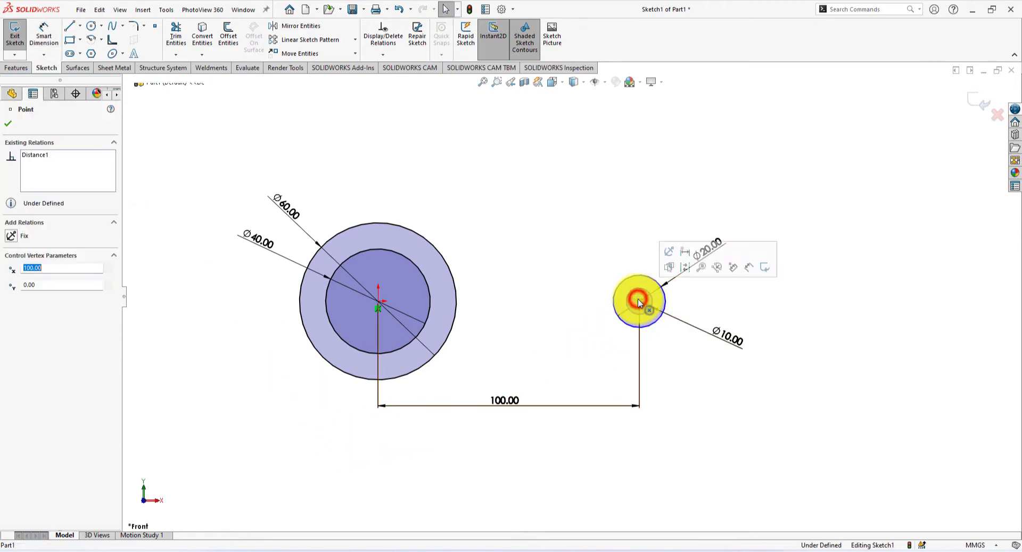
left_click(378, 302, "ctrl")
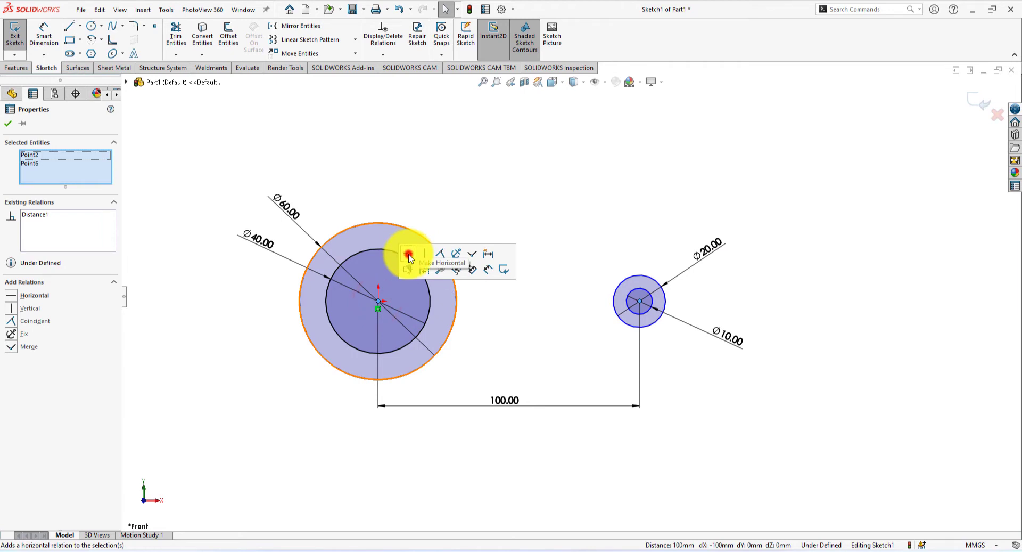
left_click(409, 255)
left_click(550, 341)
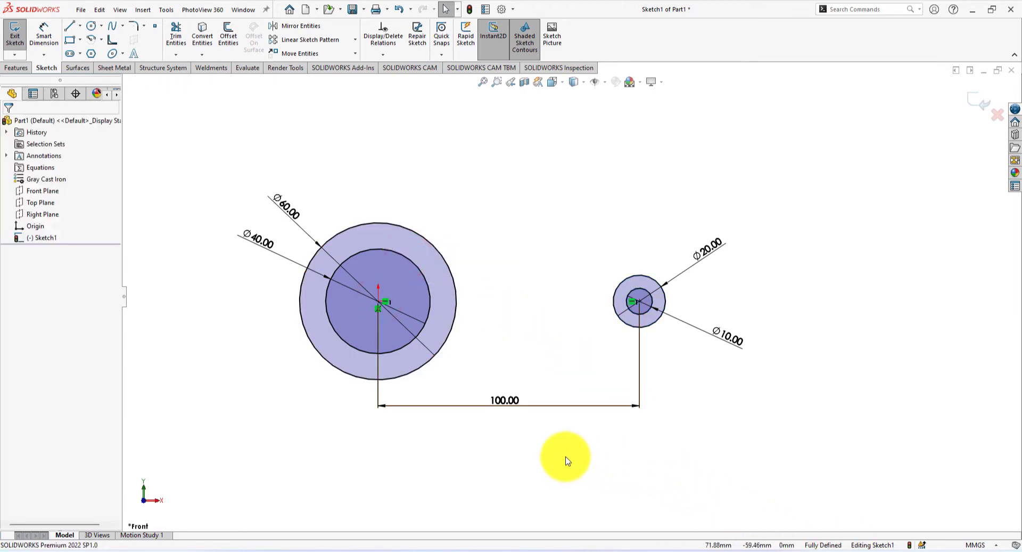
key("alt+Tab")
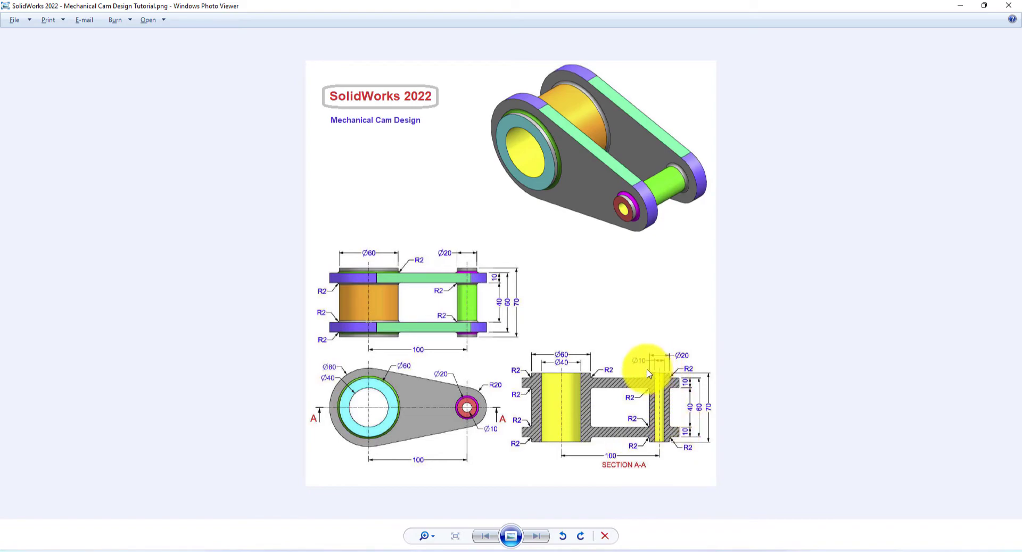
key("alt+Tab")
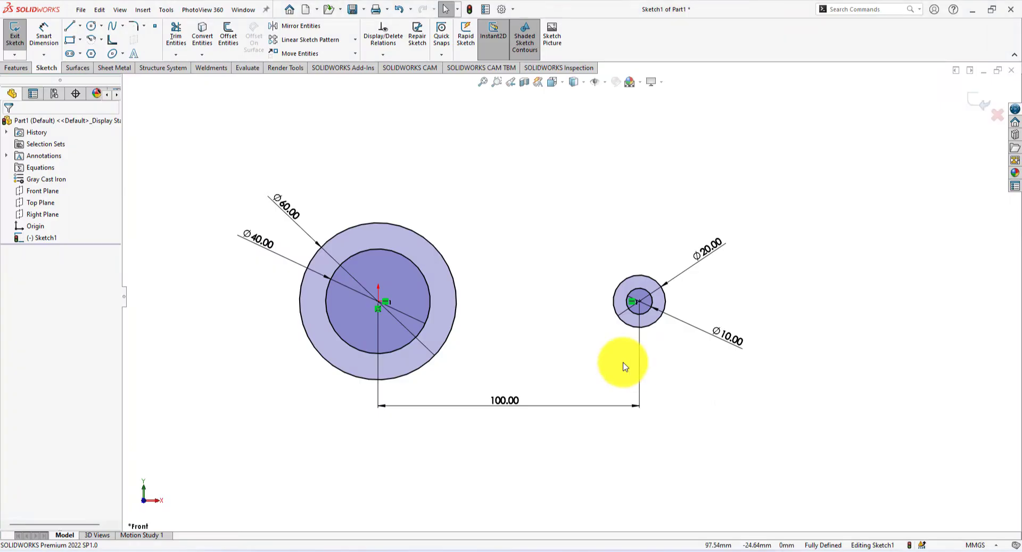
Step: Extrude both rings Mid Plane to 70 mm depth as Boss-Extrude1
left_click(24, 64)
left_click(19, 33)
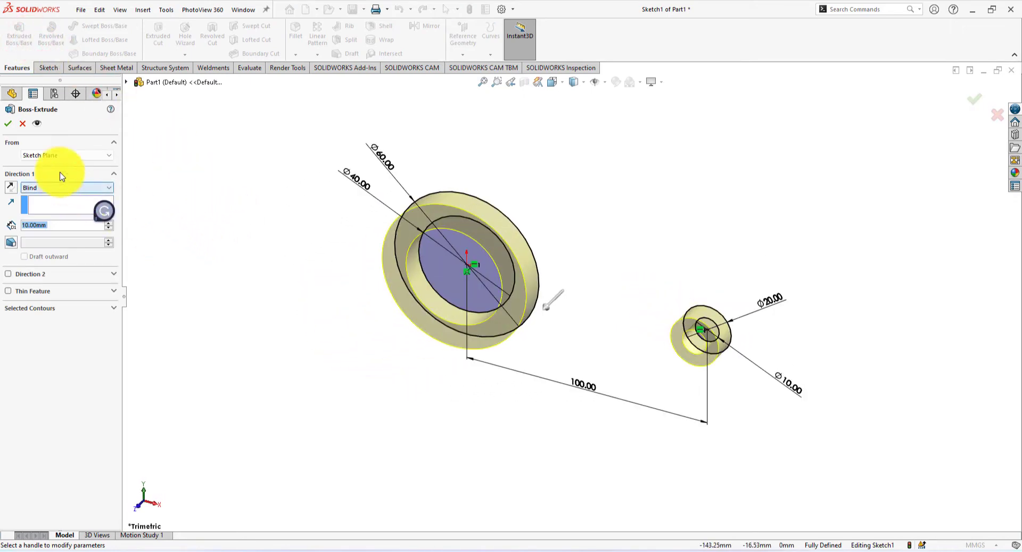
left_click(53, 190)
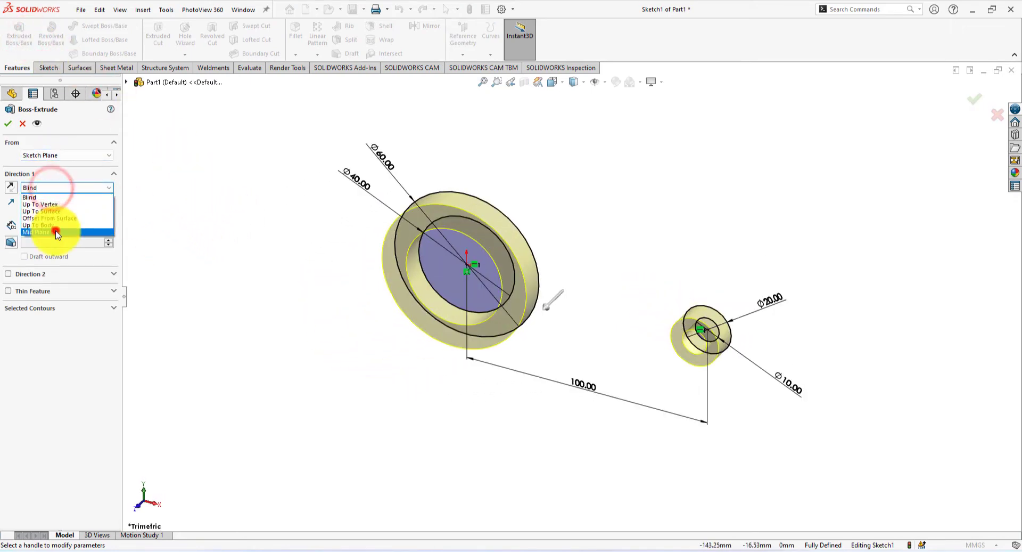
left_click(54, 230)
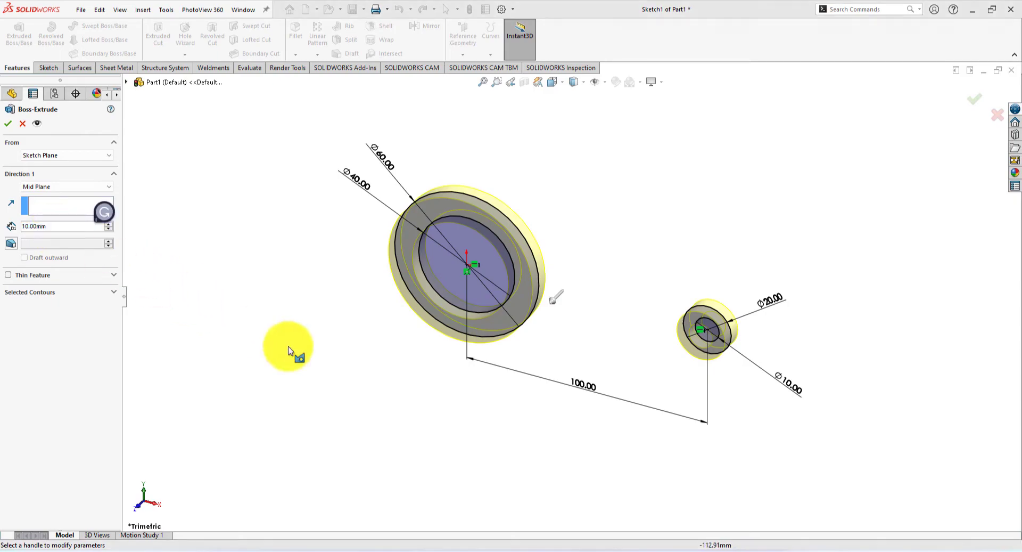
key("alt+Tab")
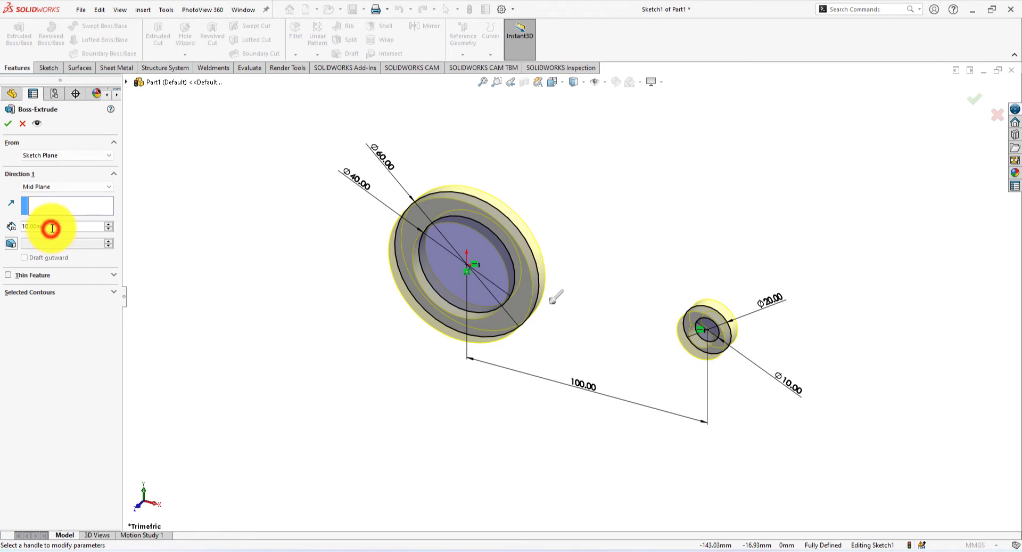
double_click(56, 228)
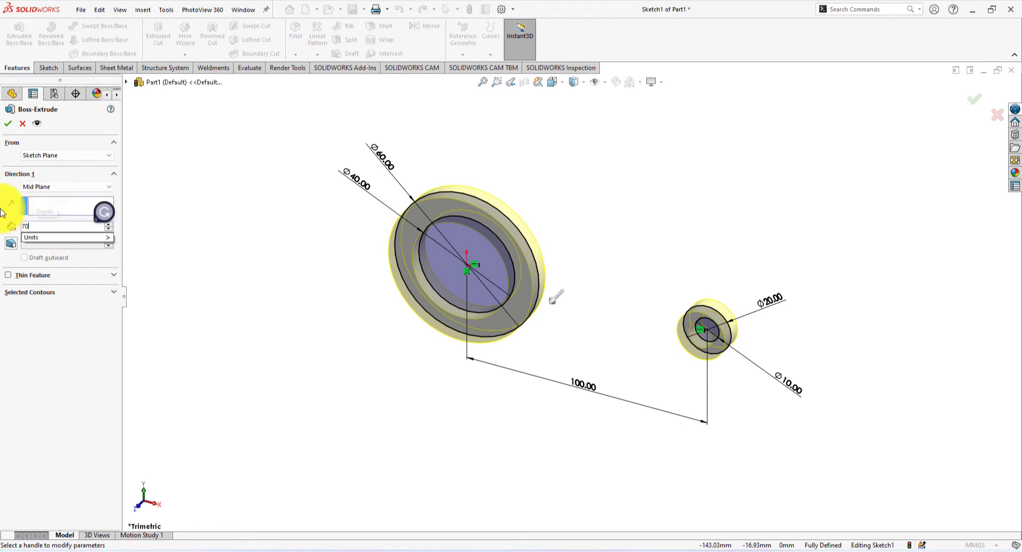
key("Return")
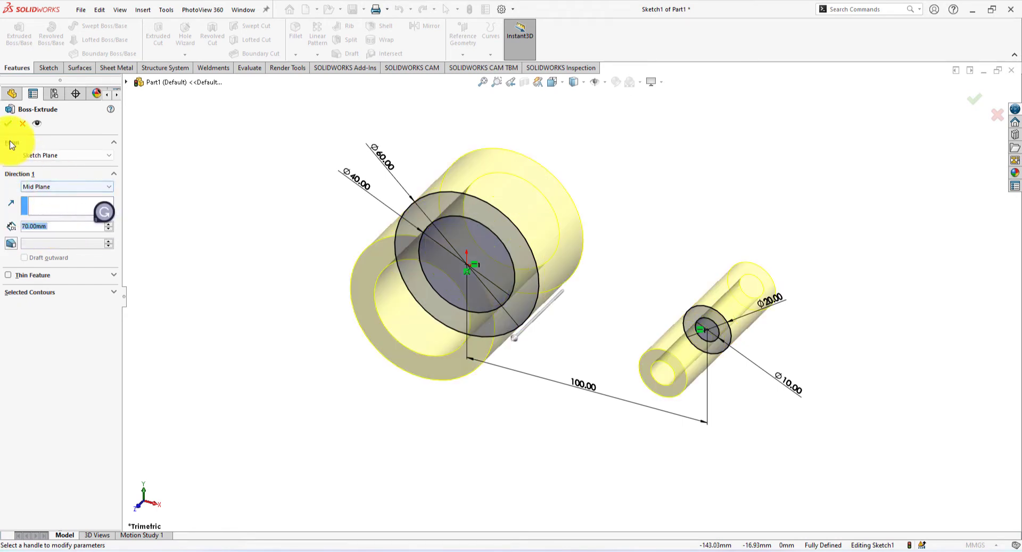
left_click(8, 124)
key("alt+Tab")
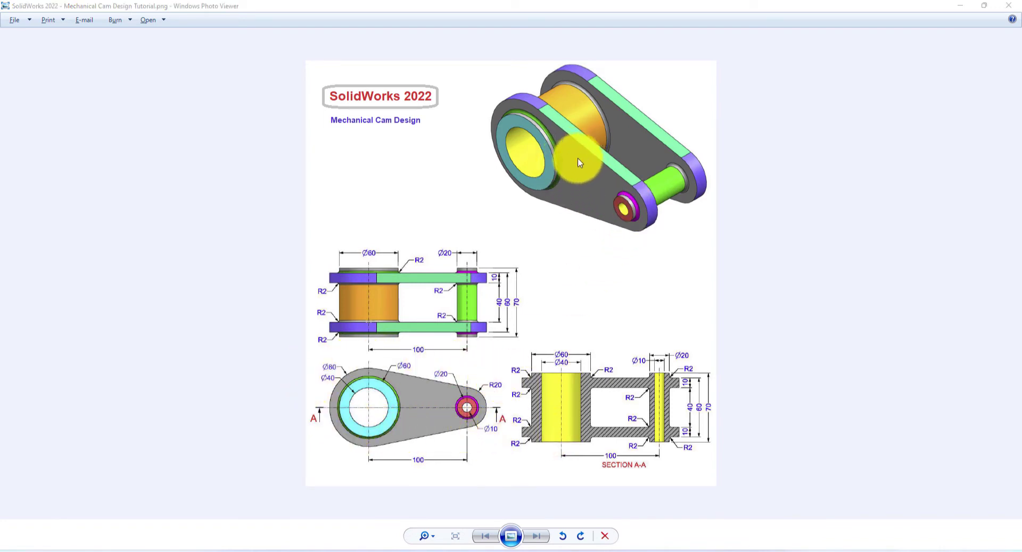
key("alt+Tab")
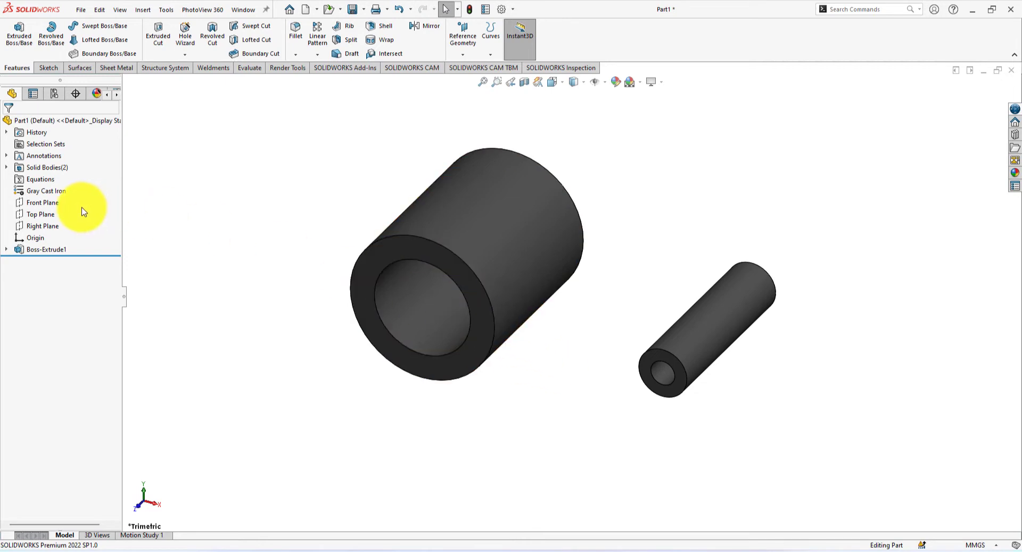
Step: Start a new sketch on the Front Plane
left_click(45, 205)
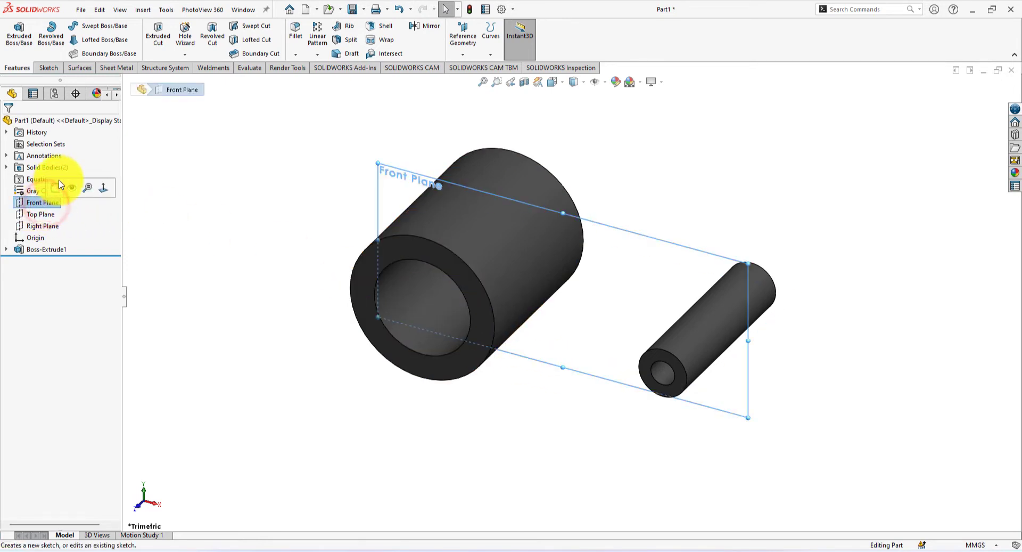
left_click(56, 189)
left_click(137, 326)
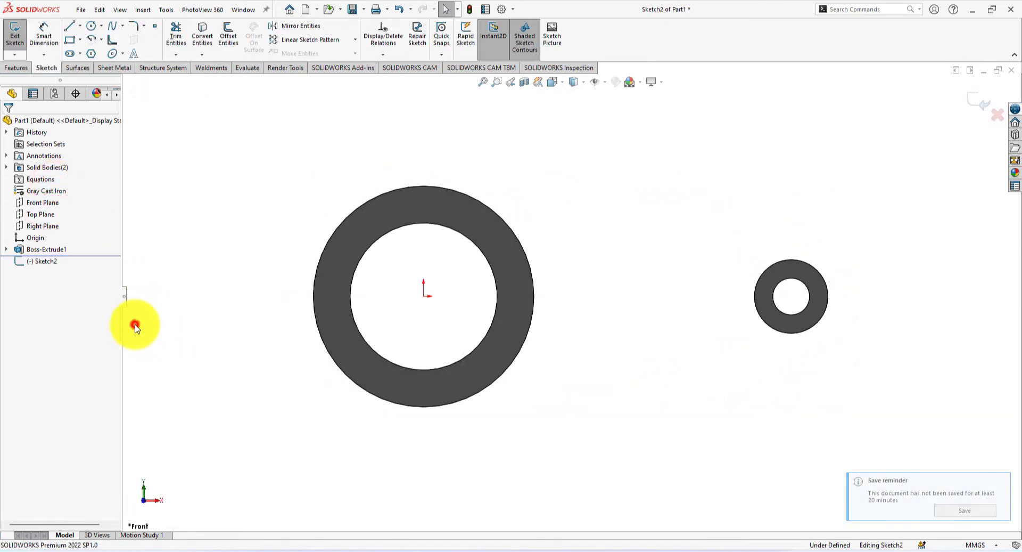
key("alt+Tab")
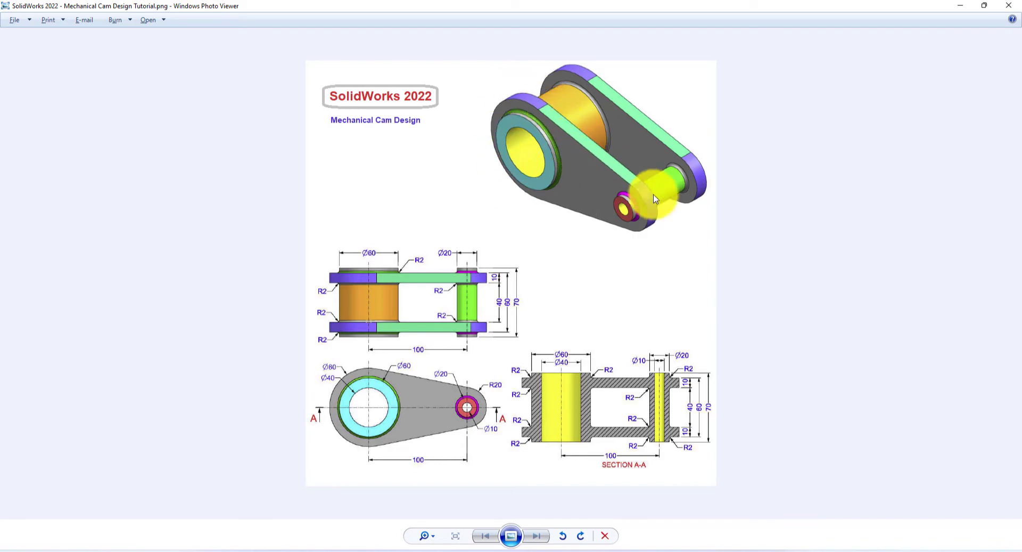
key("alt+Tab")
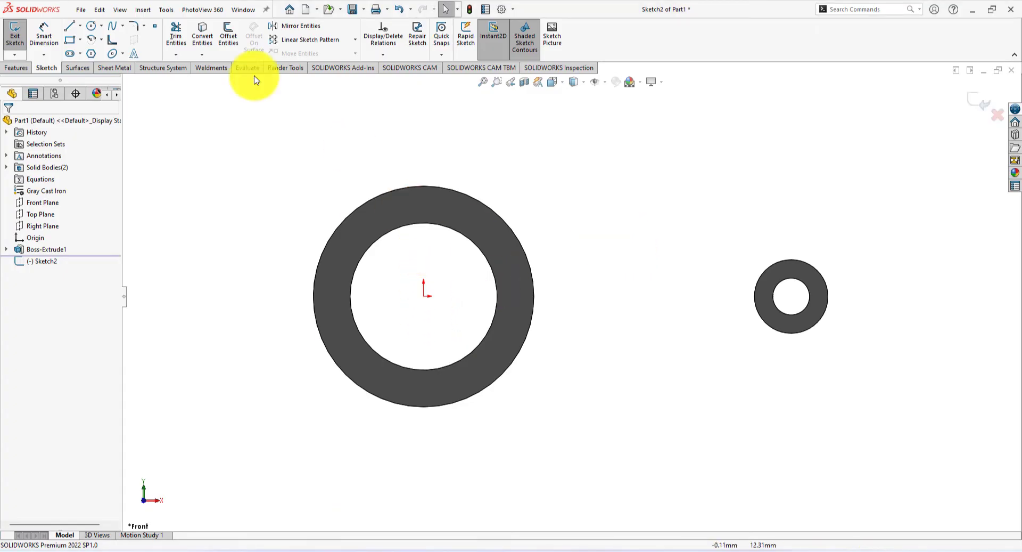
Step: Draw a circle around each cylinder, centred on the origin and the small ring
left_click(91, 25)
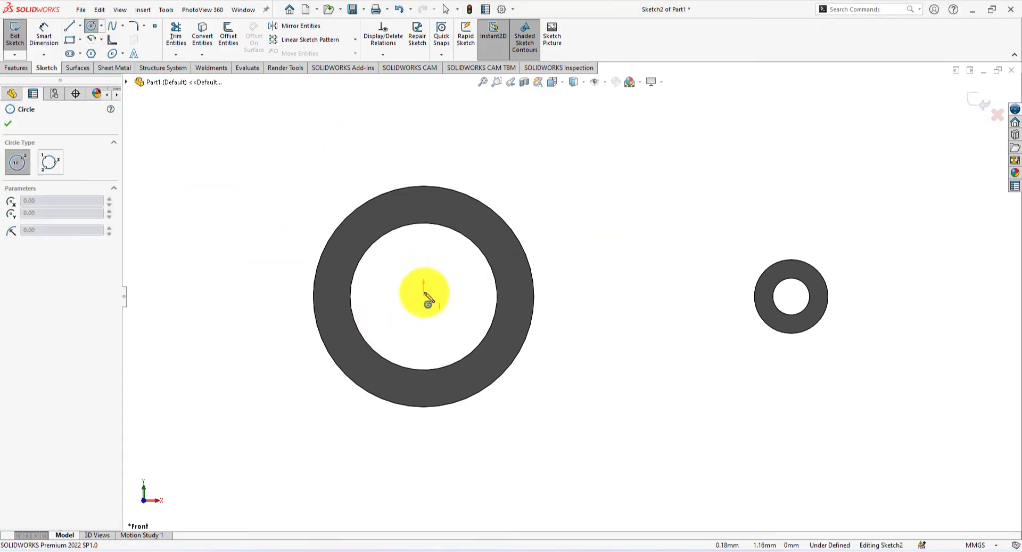
left_click(424, 296)
left_click(264, 259)
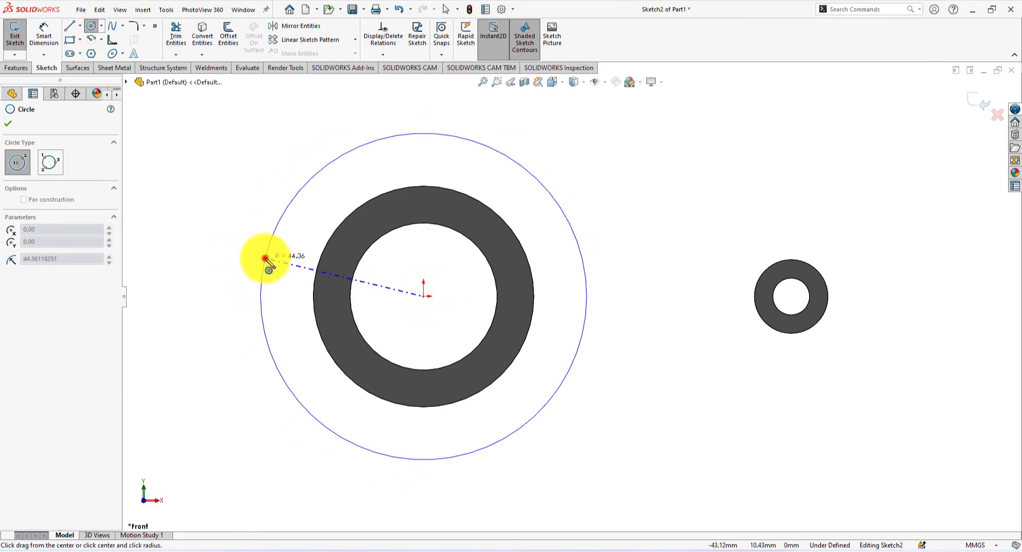
left_click(792, 296)
left_click(734, 282)
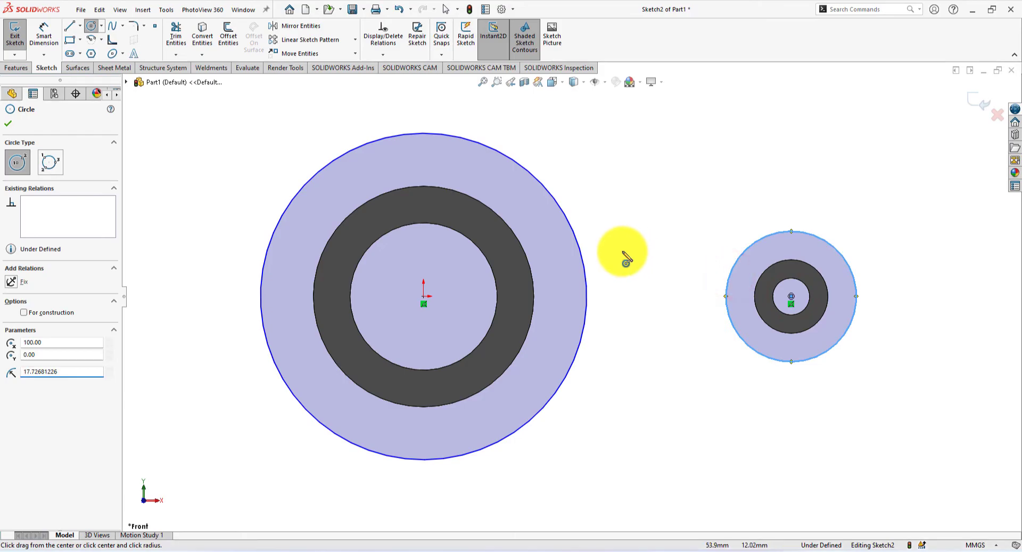
key("alt+Tab")
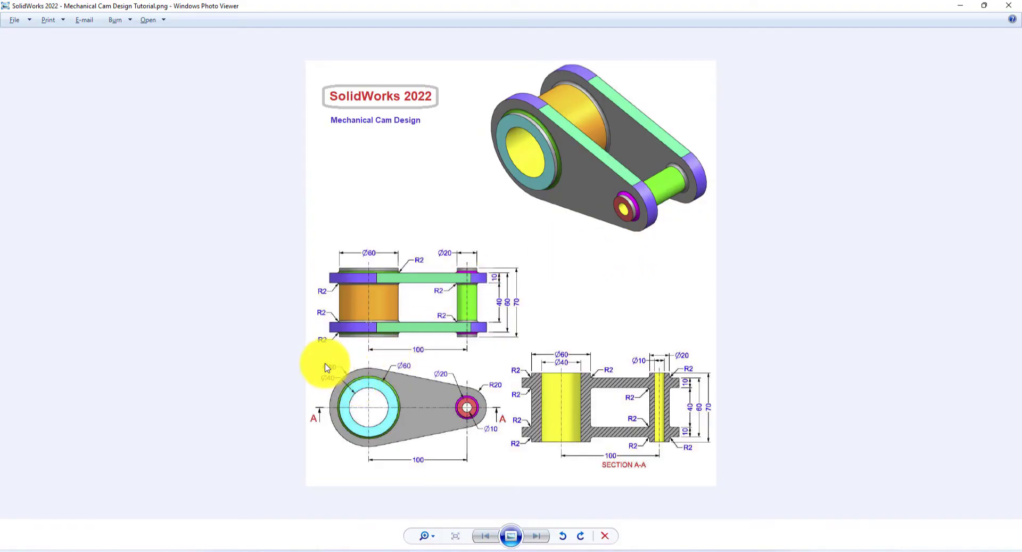
key("alt+Tab")
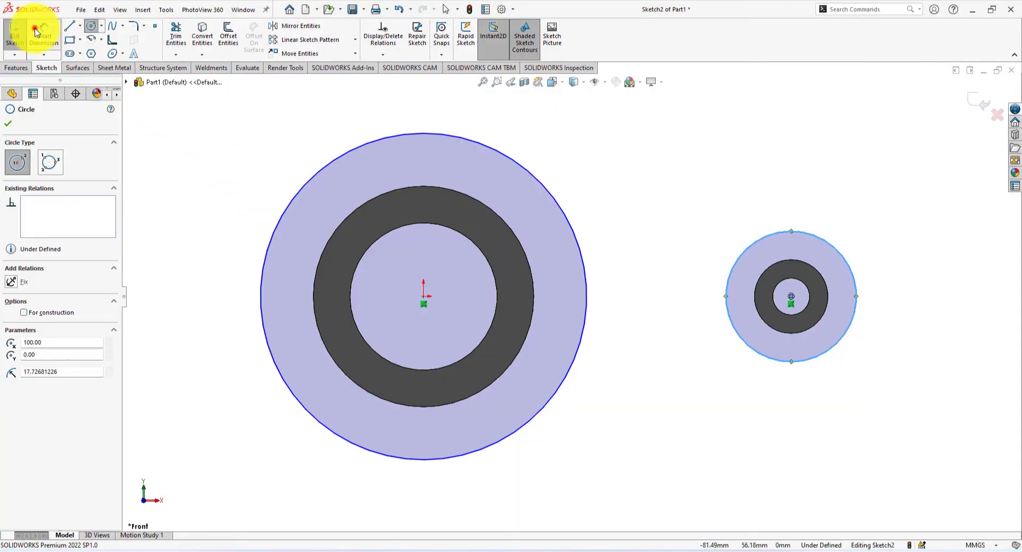
Step: Dimension the large circle Ø80 and the small circle Ø40
left_click(35, 31)
left_click(308, 179)
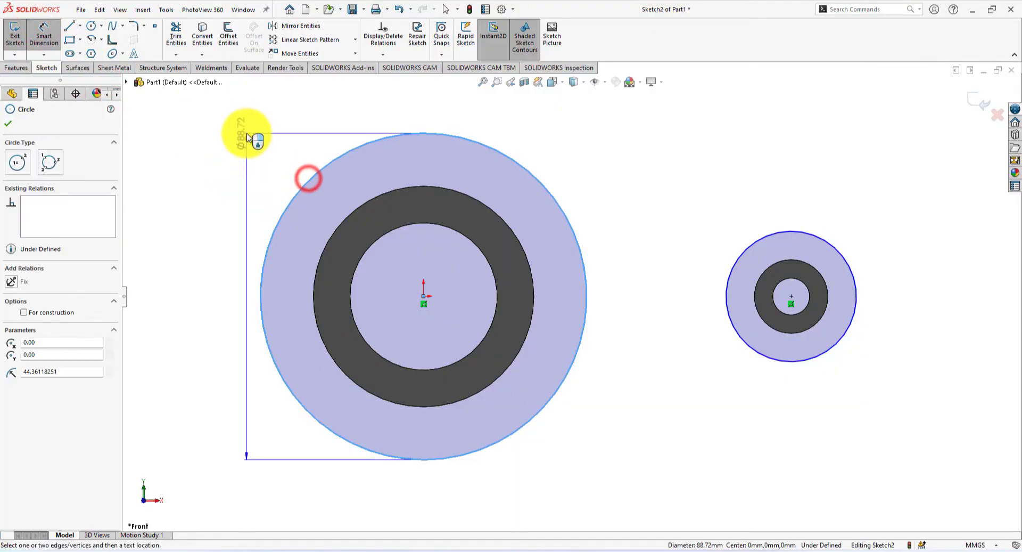
left_click(251, 127)
type("80")
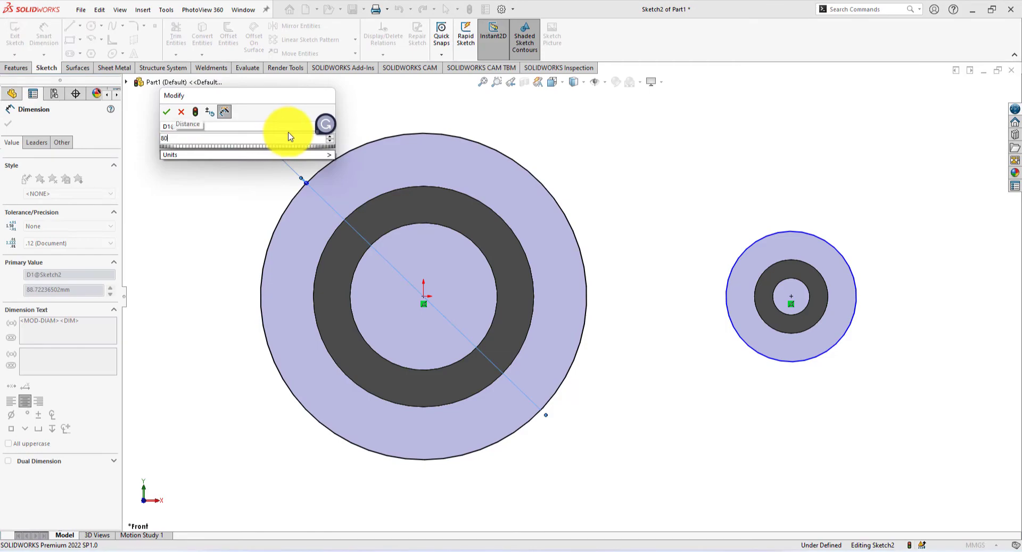
key("Return")
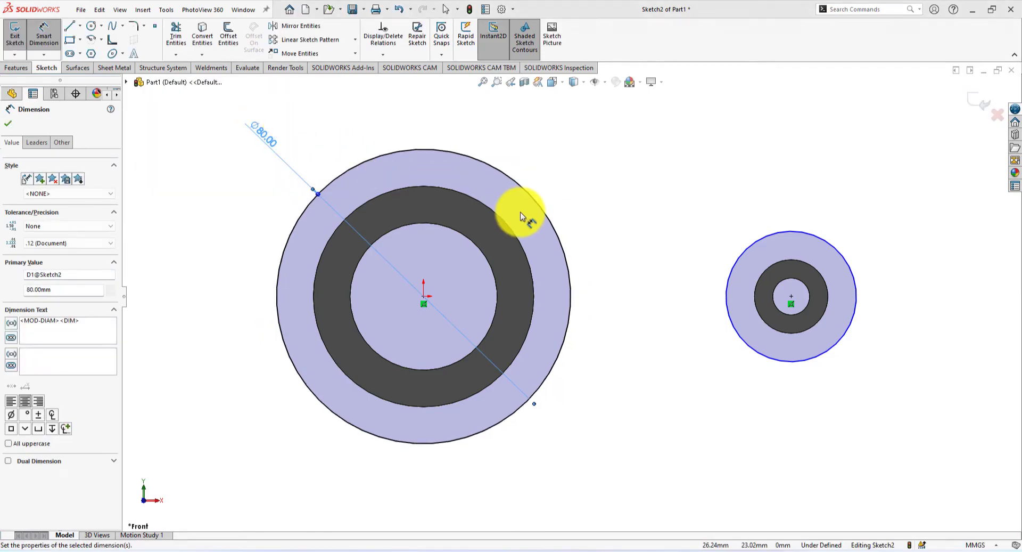
key("alt+Tab")
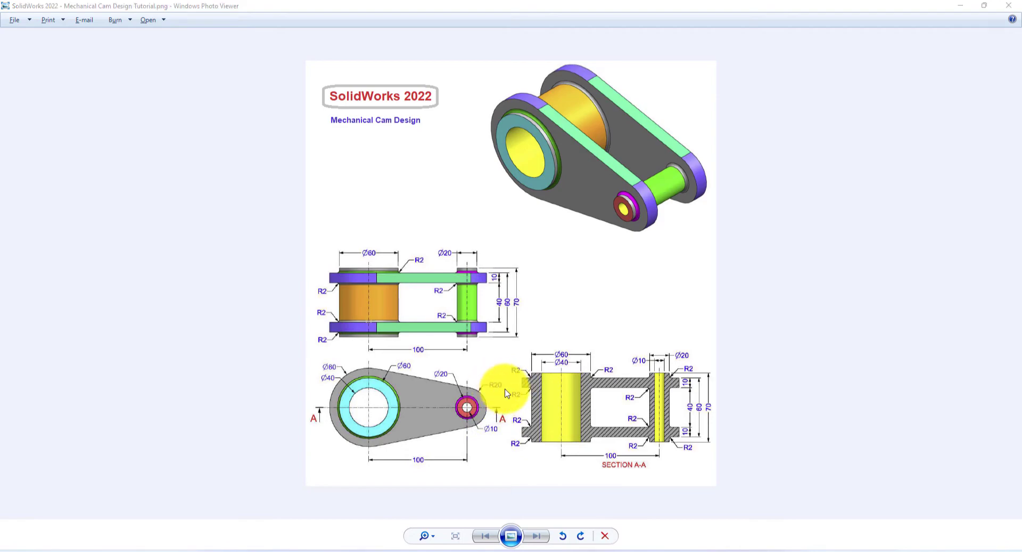
key("alt+Tab")
left_click(857, 286)
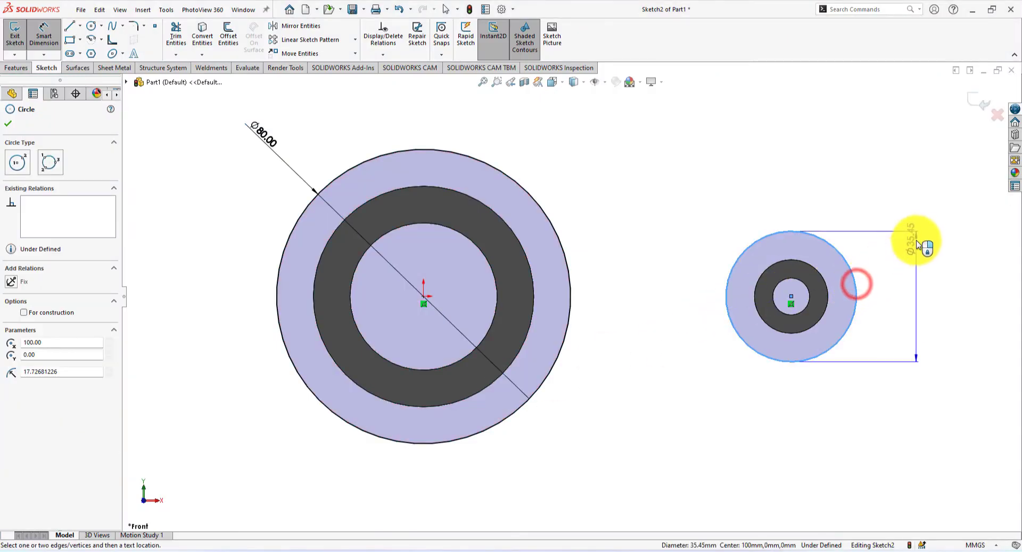
left_click(927, 230)
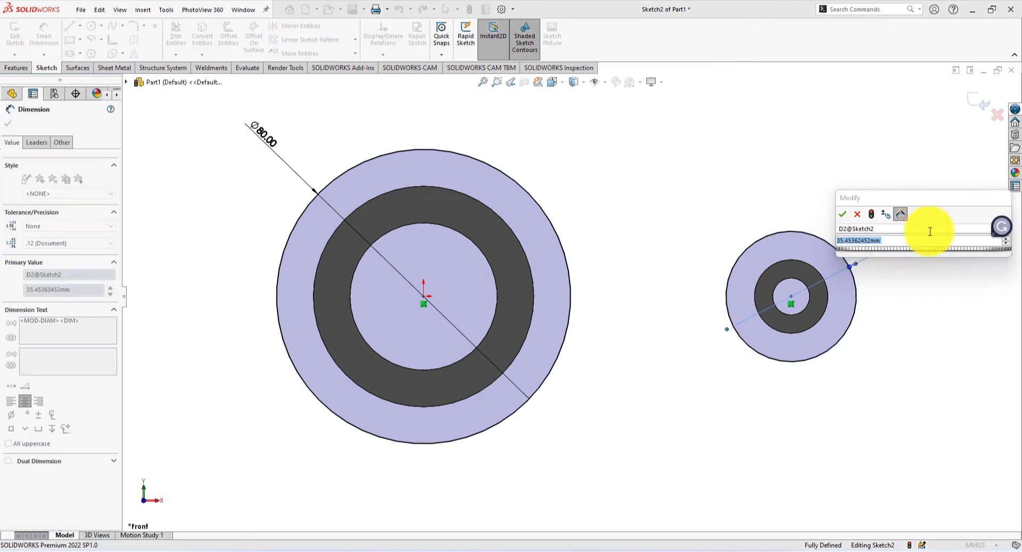
type("2*20")
key("Return")
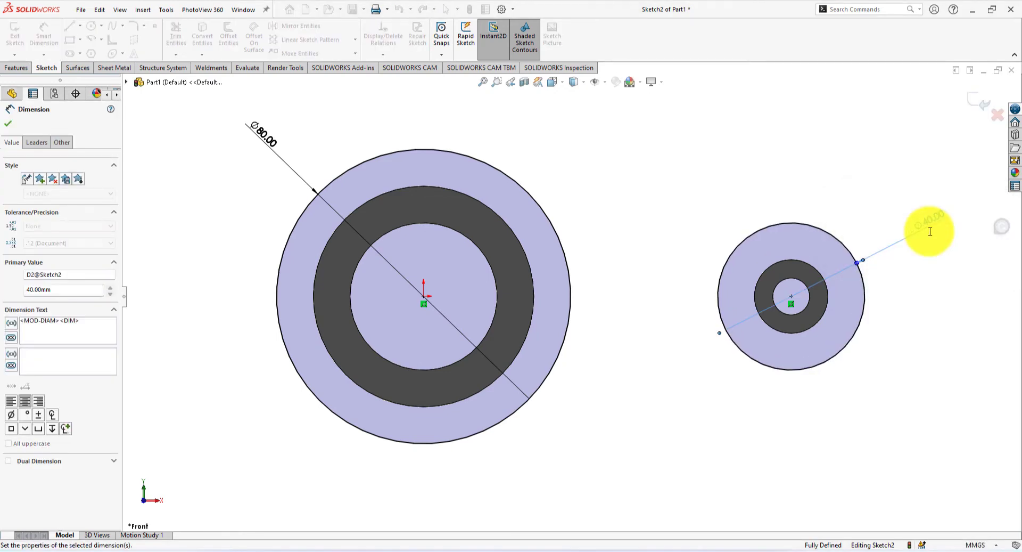
Step: Draw upper and lower lines tangent to the Ø80 and Ø40 circles
left_click(10, 121)
left_click(68, 27)
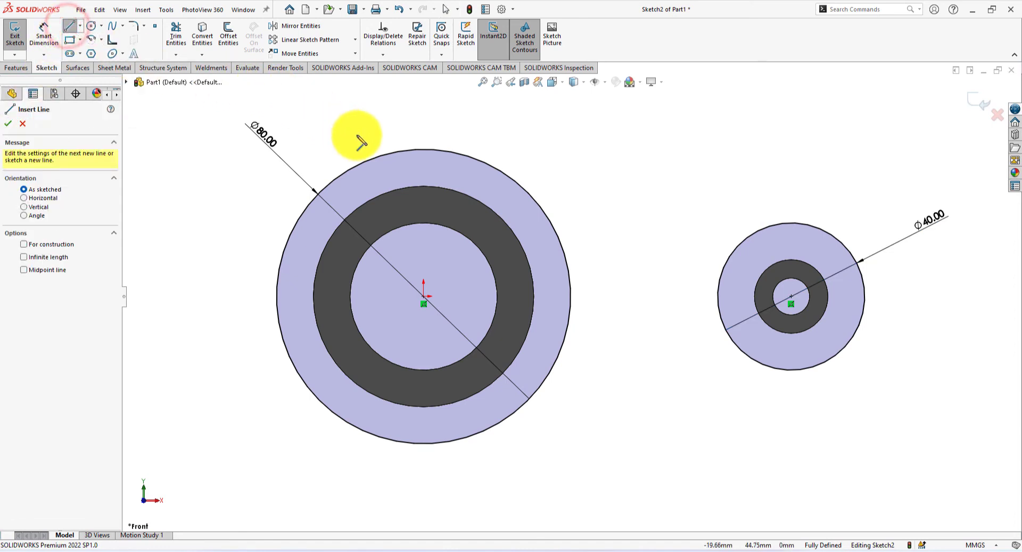
left_click(424, 149)
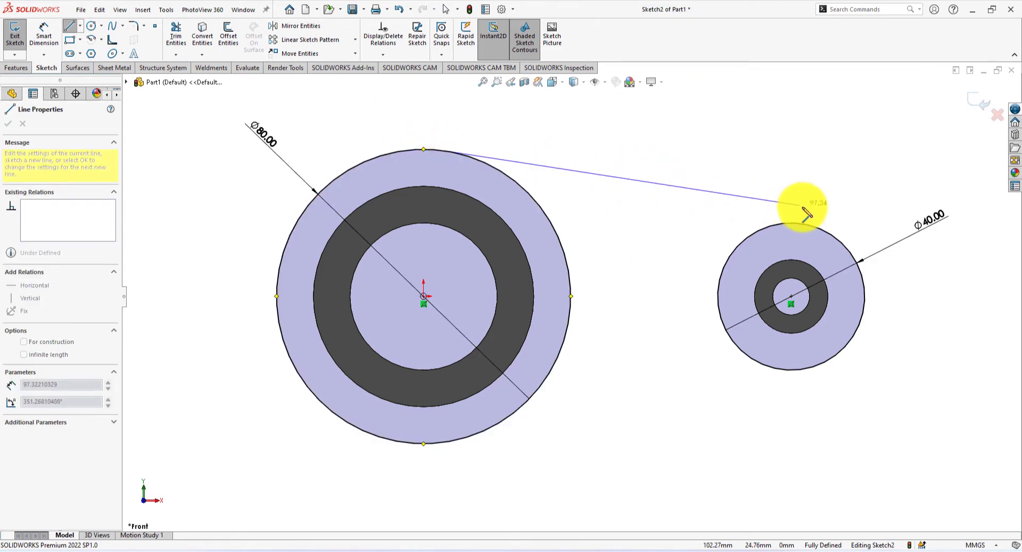
left_click(825, 230)
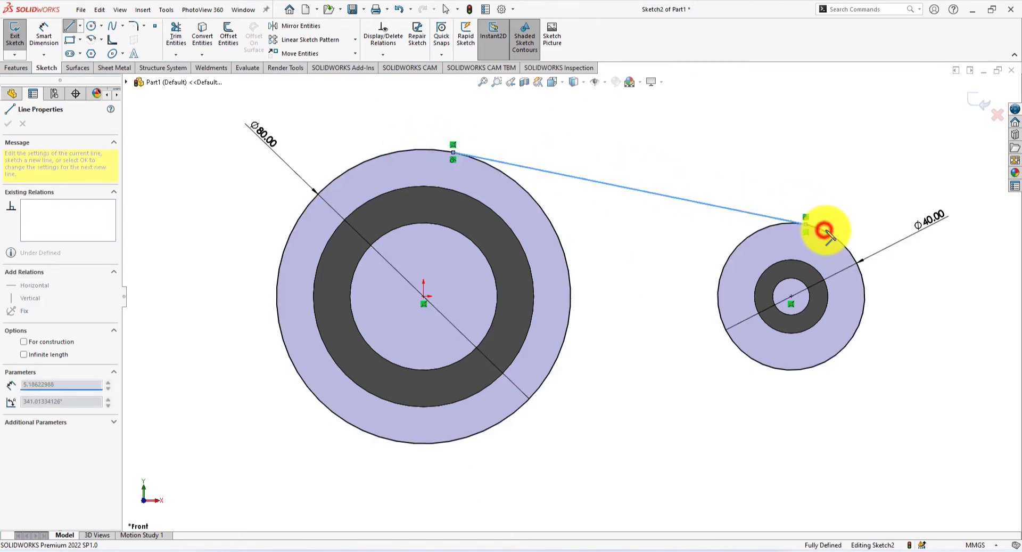
right_click(847, 170)
left_click(874, 176)
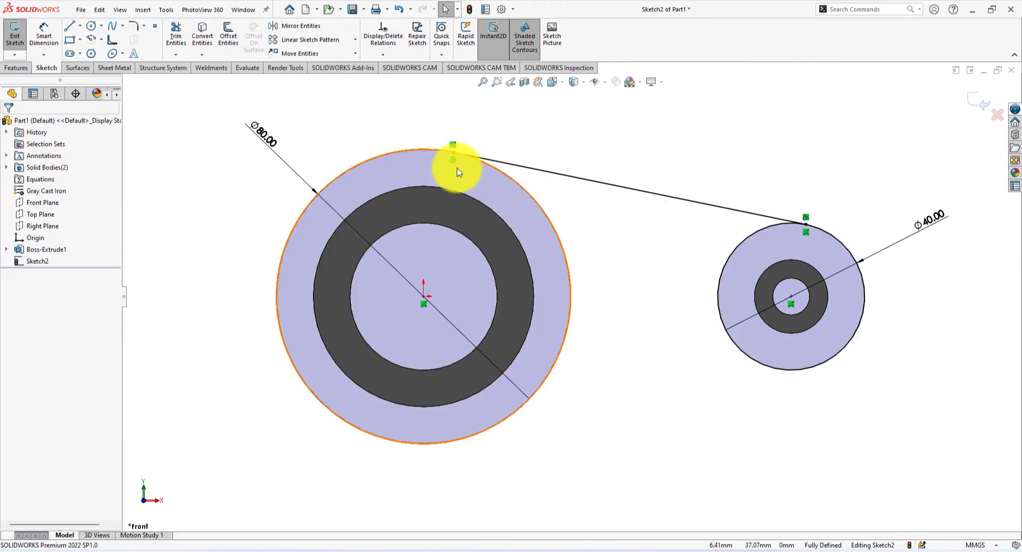
scroll(709, 416, "up", 3)
scroll(716, 383, "down", 1)
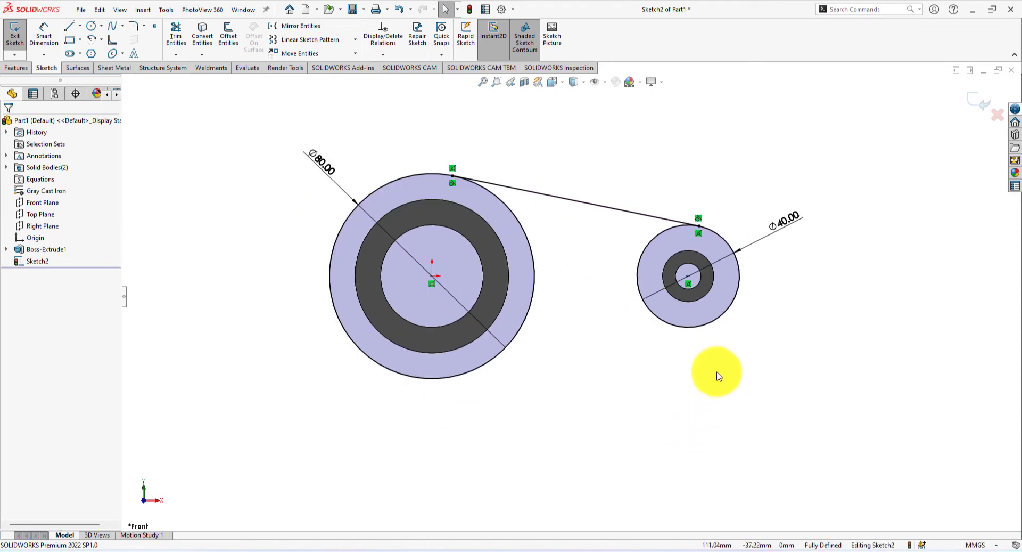
left_click(68, 27)
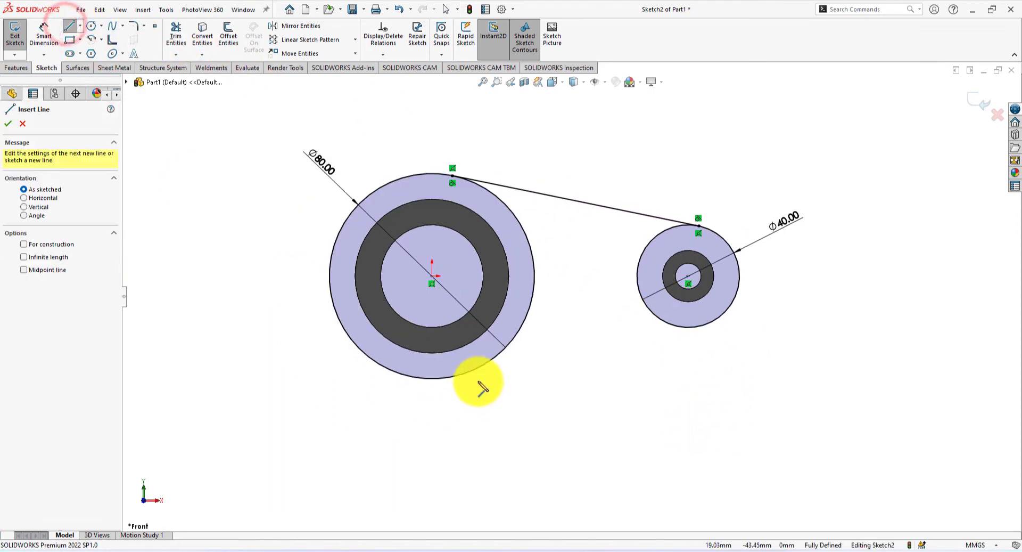
left_click(424, 379)
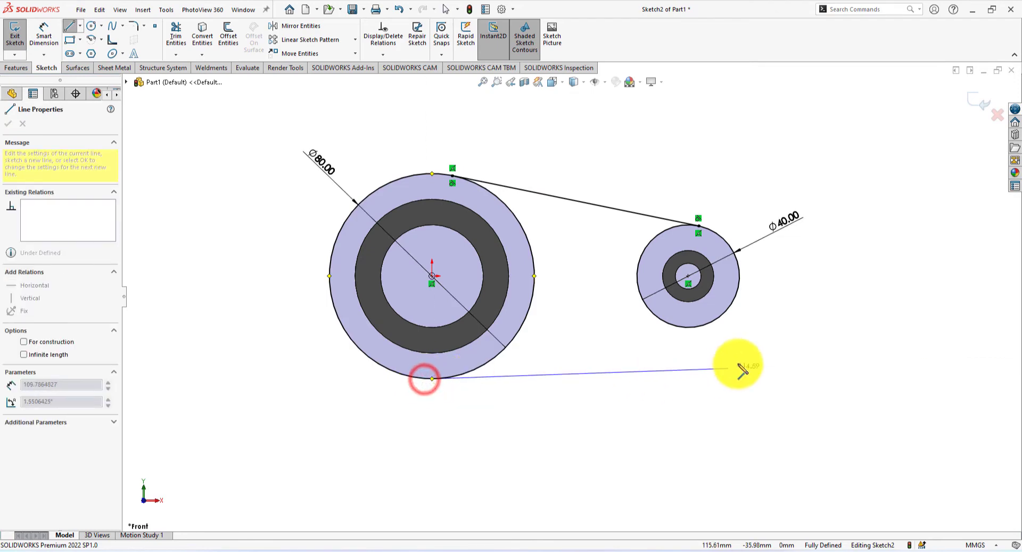
left_click(721, 328)
right_click(826, 407)
left_click(864, 351)
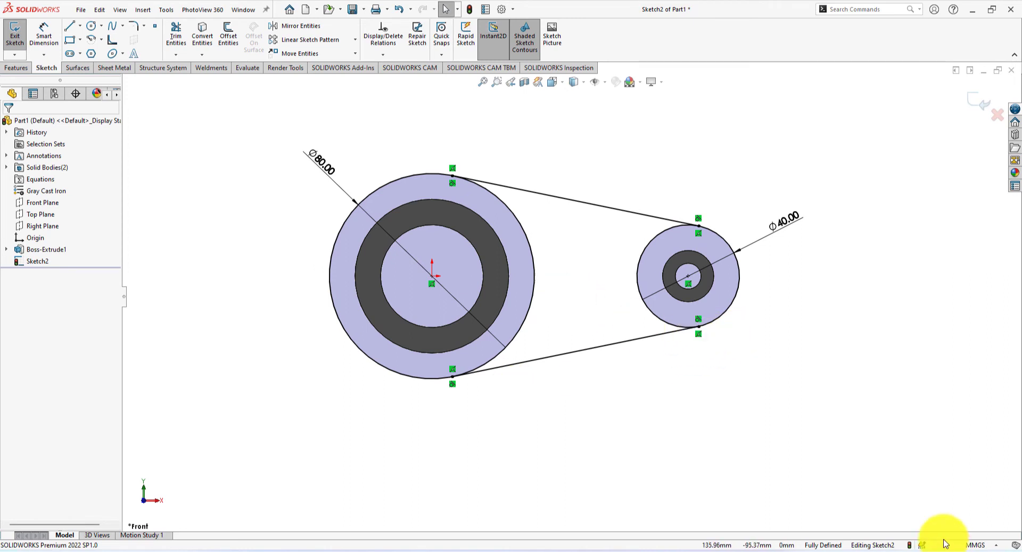
Step: Trim the inner arc between the tangent lines and orbit the view
left_click(175, 29)
mouse_move(544, 277)
left_mouse_down()
mouse_move(533, 283)
mouse_move(589, 264)
mouse_move(645, 286)
left_mouse_up()
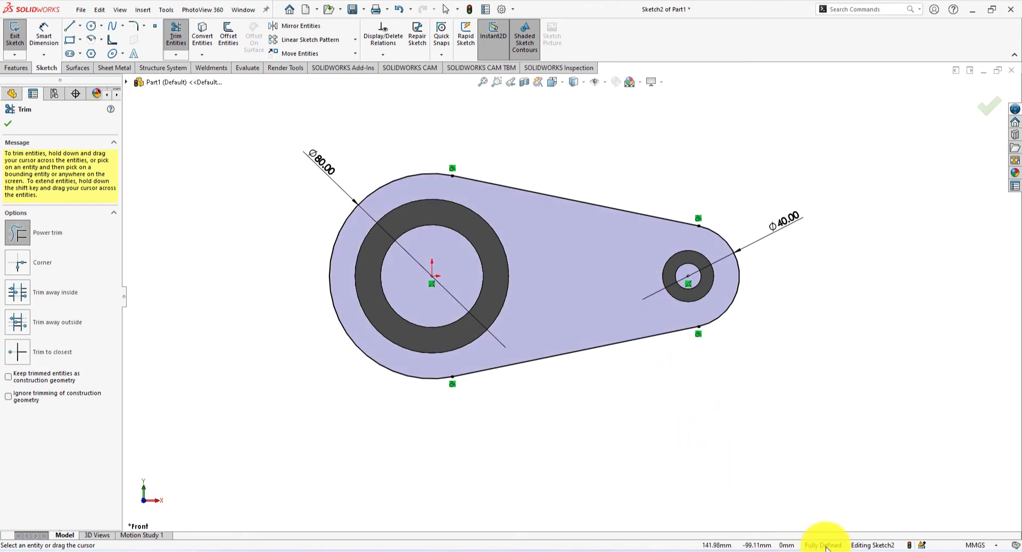
scroll(746, 443, "up", 2)
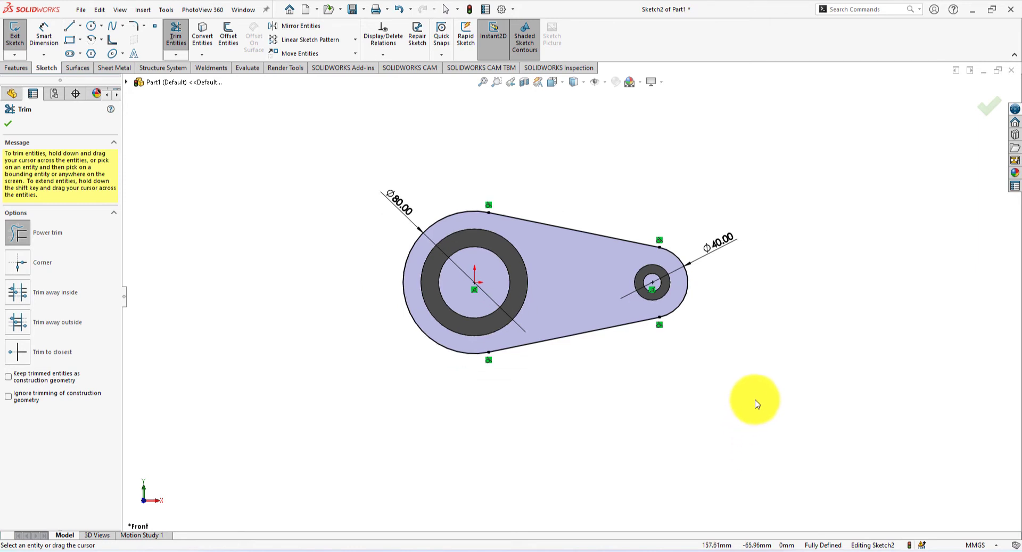
middle_click_drag(754, 398, 728, 417)
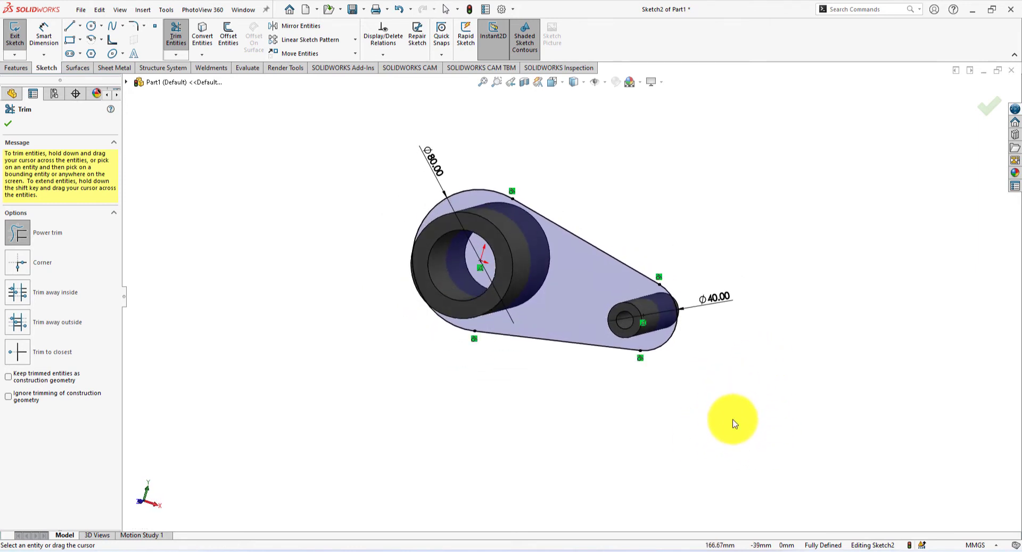
Step: Start a boss extrude of the trimmed outline and change its depth from 70 mm to 10 mm
left_click(16, 68)
left_click(19, 34)
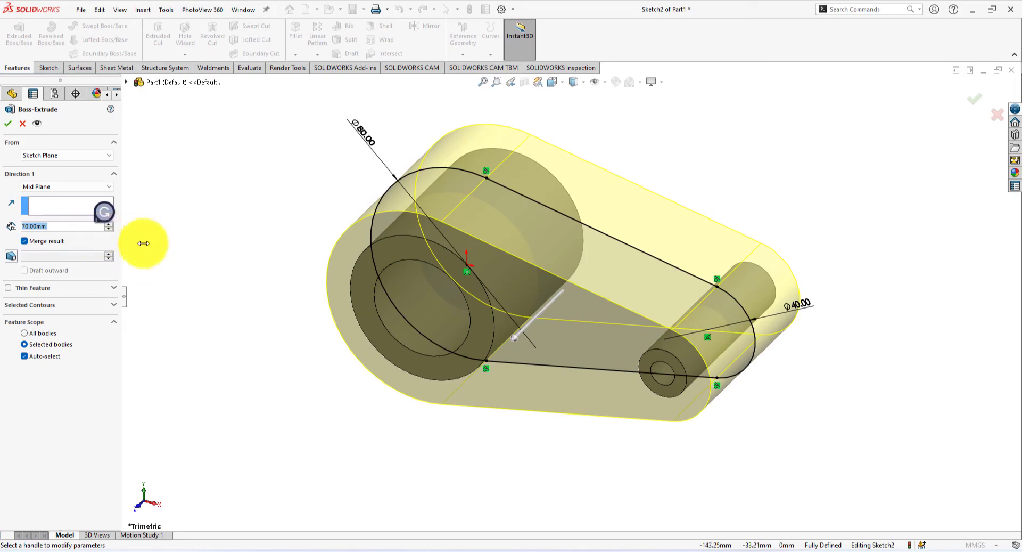
key("alt+Tab")
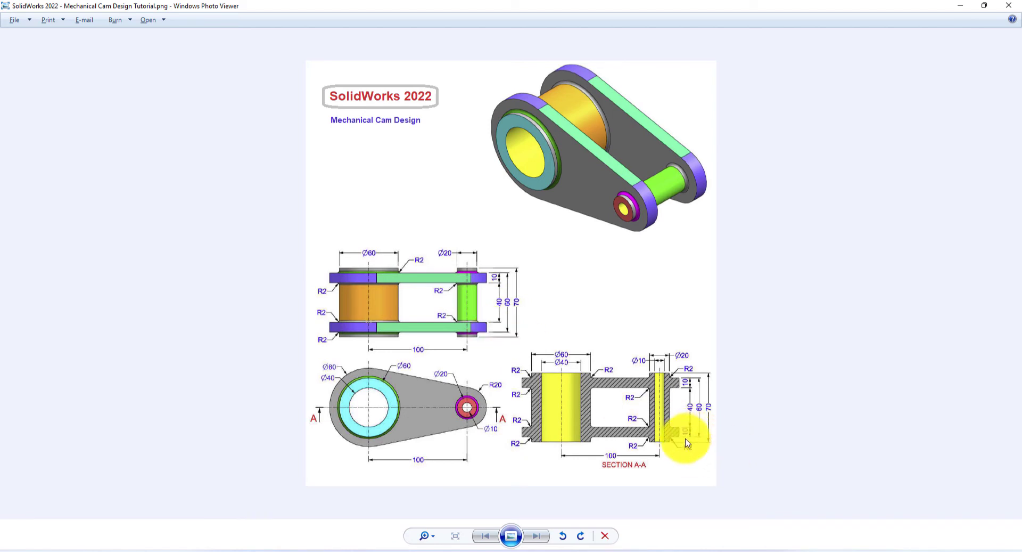
key("alt+Tab")
left_click(58, 228)
left_click_drag(55, 226, 22, 225)
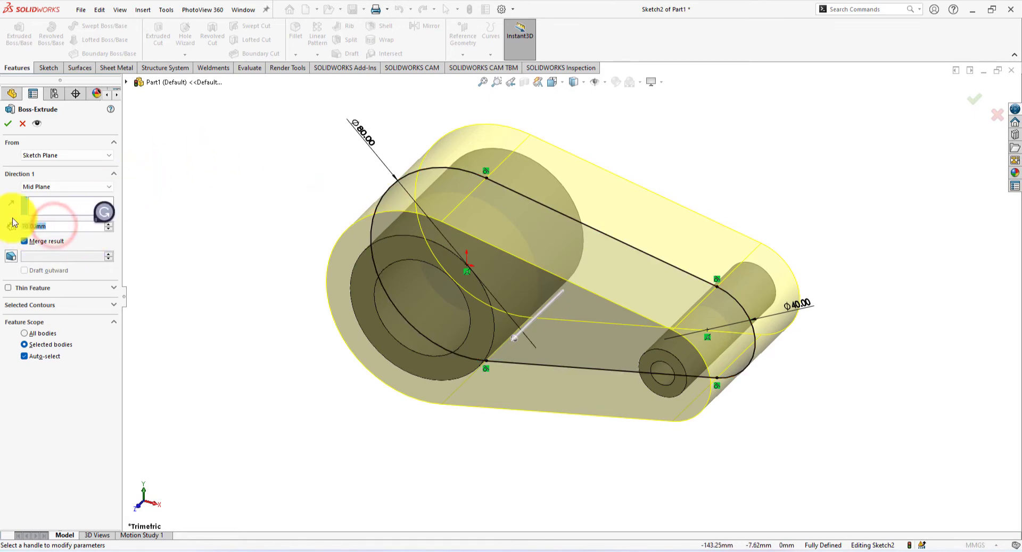
key("BackSpace")
key("Return")
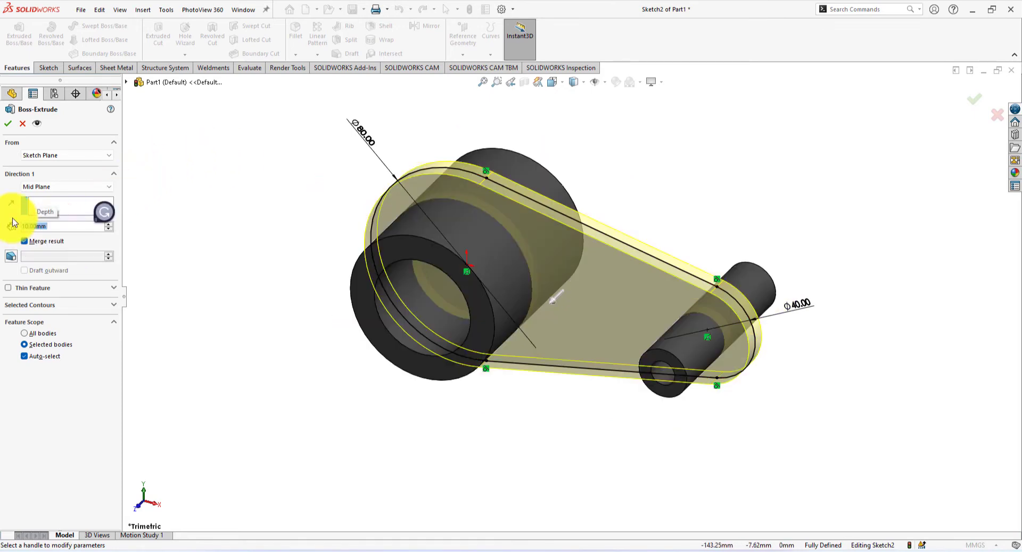
mouse_move(229, 199)
middle_mouse_down()
mouse_move(199, 181)
mouse_move(194, 196)
mouse_move(205, 201)
middle_mouse_up()
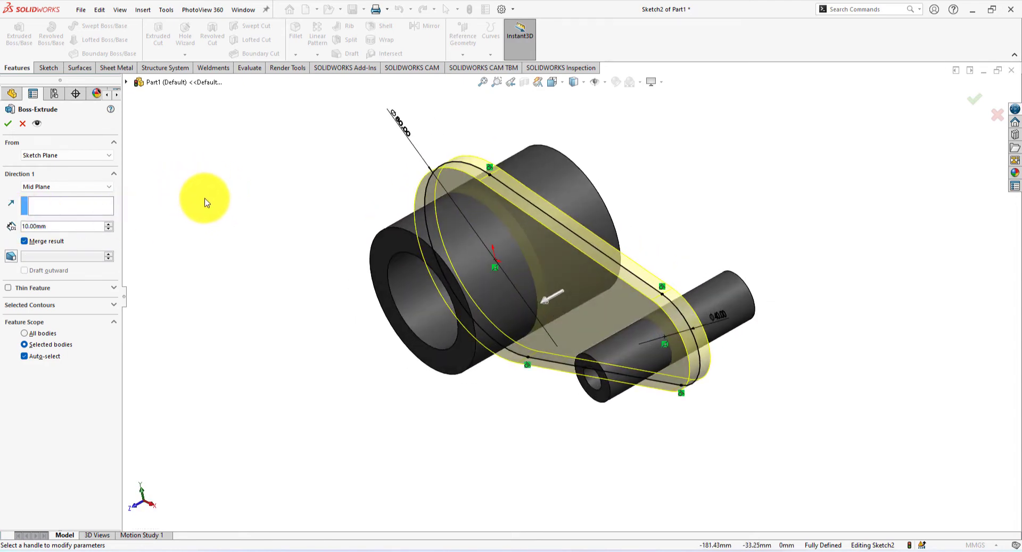
Step: Keep Mid Plane and start the extrude from an Offset of 20 mm (40/2)
left_click(72, 186)
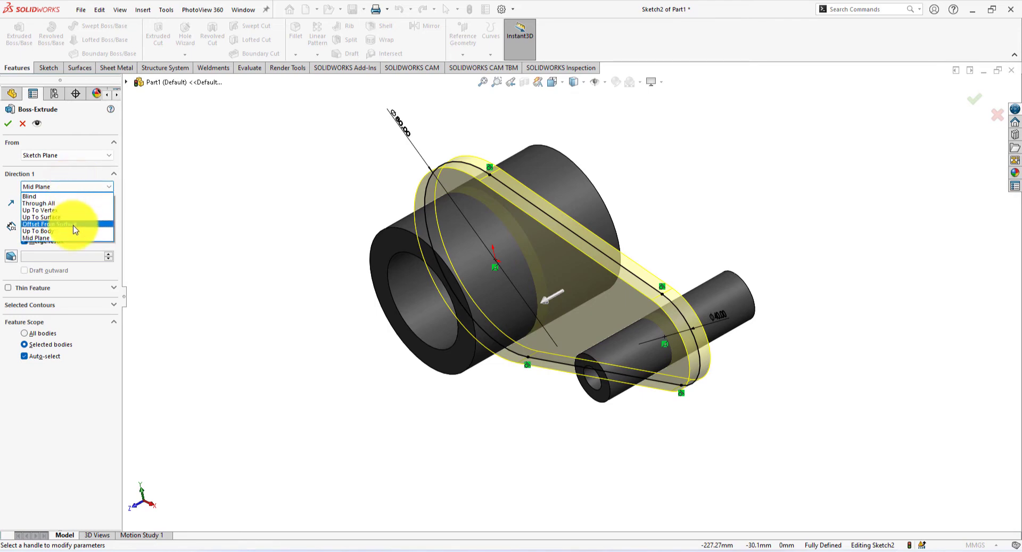
left_click(108, 157)
left_click(107, 156)
left_click(89, 186)
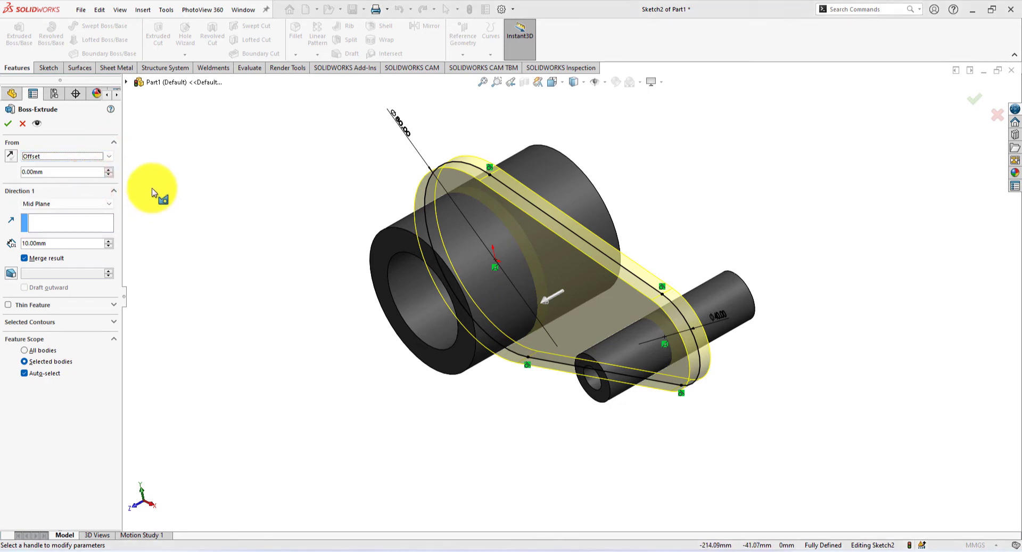
key("alt+Tab")
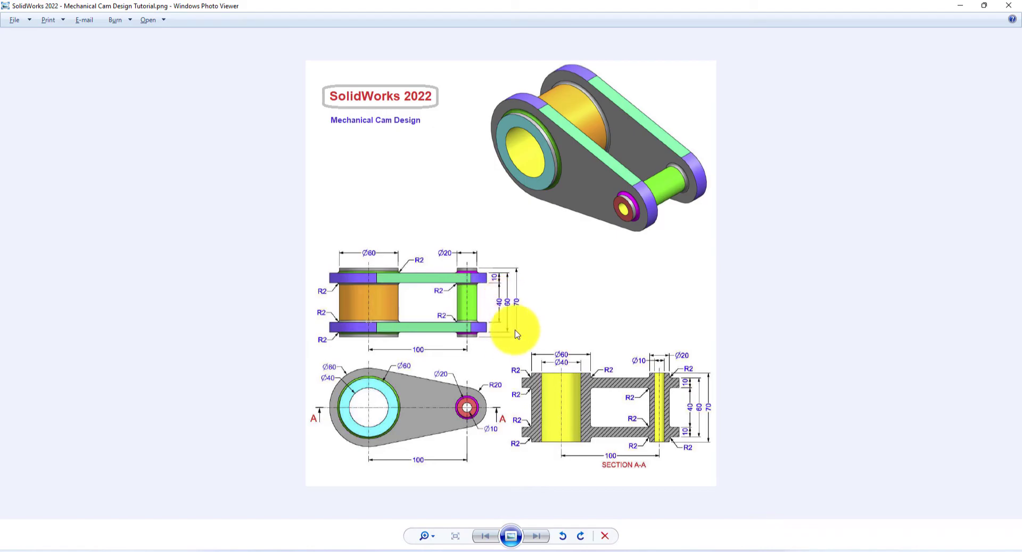
key("alt+Tab")
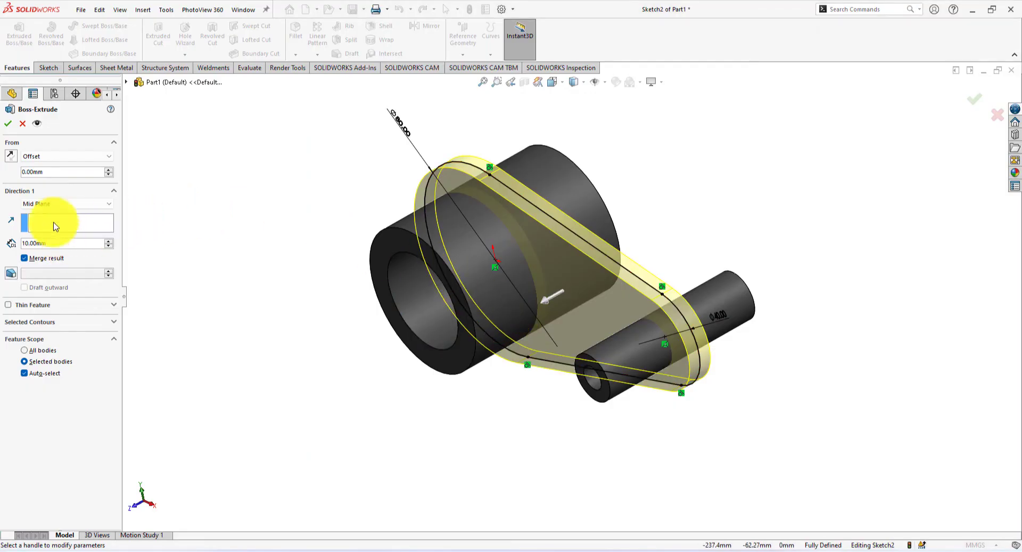
left_click(51, 172)
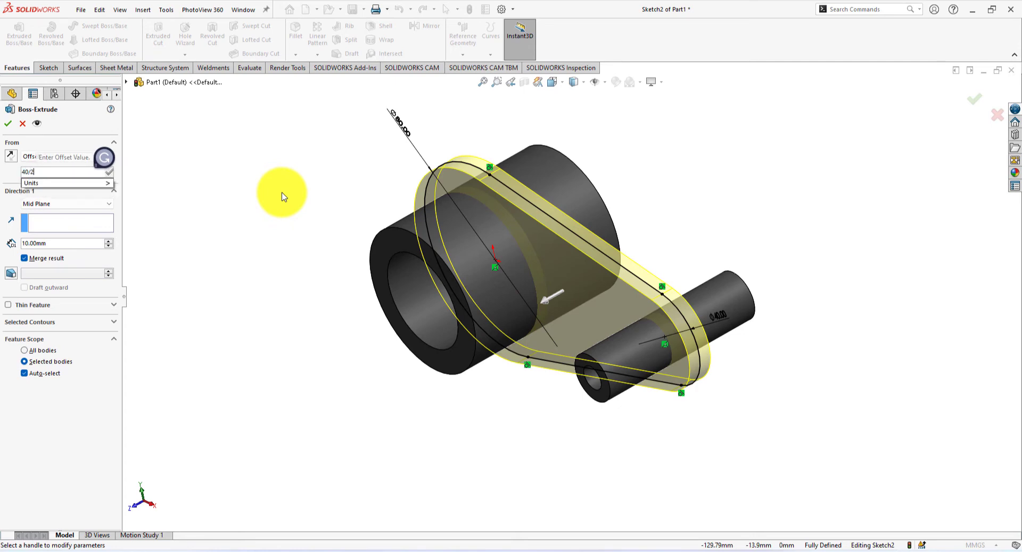
key("Return")
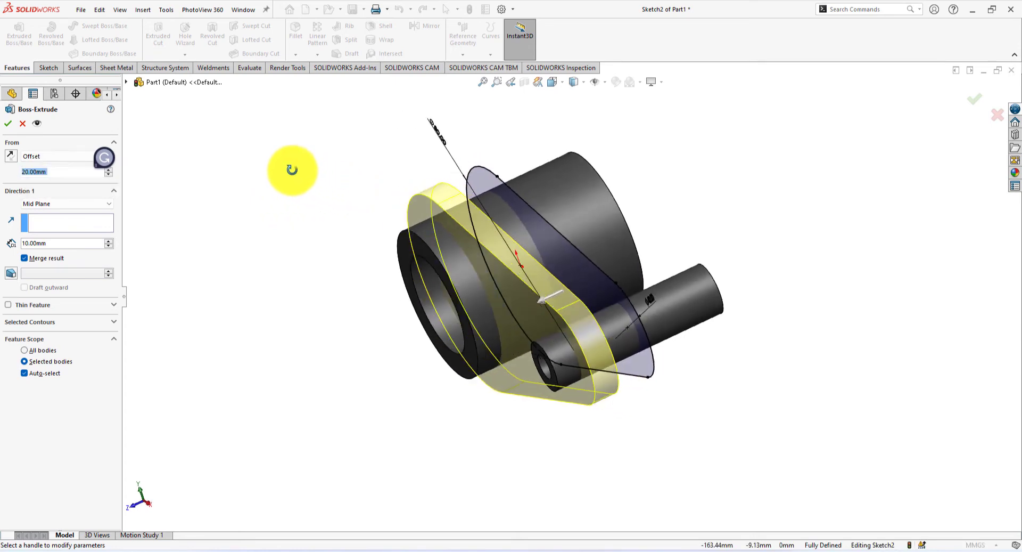
middle_click_drag(292, 169, 283, 194)
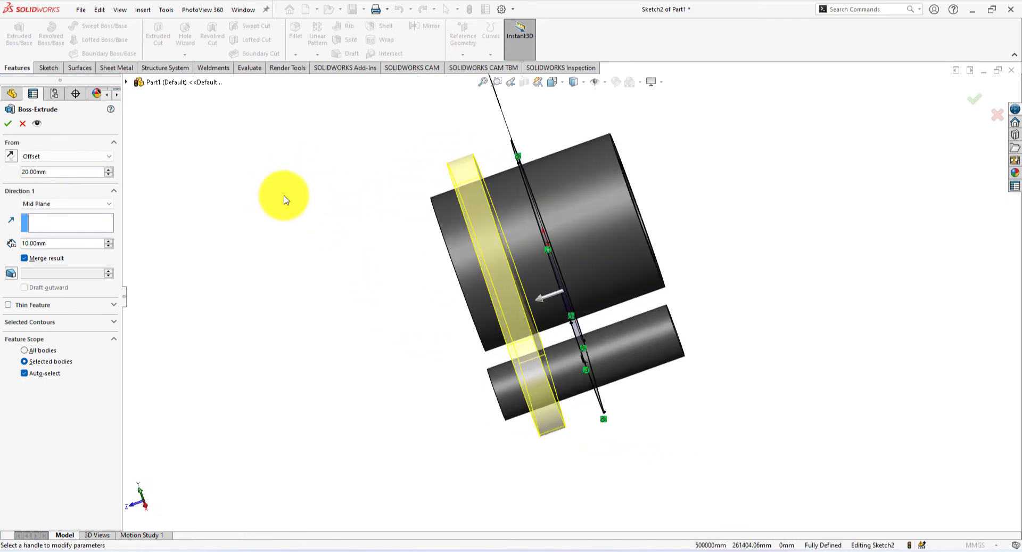
key("alt+Tab")
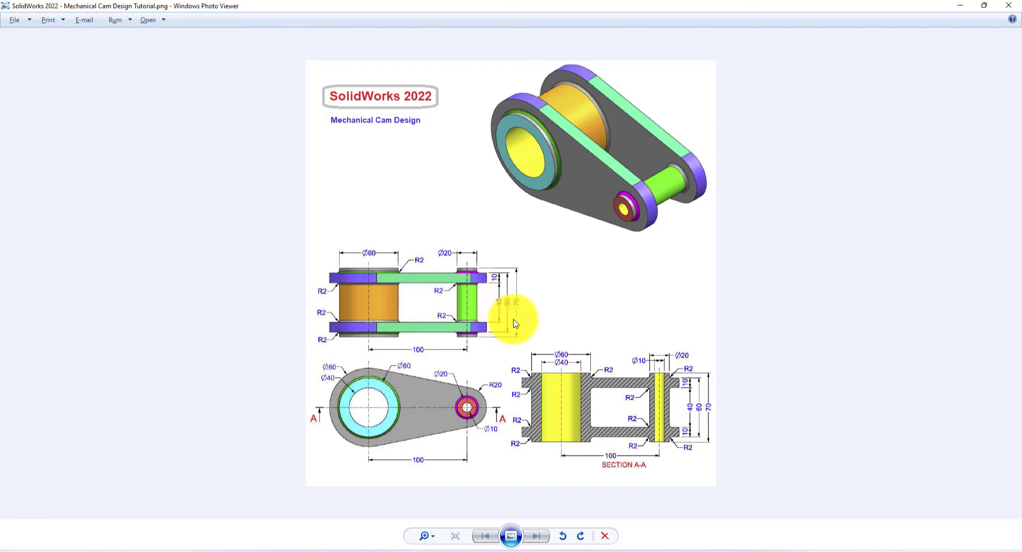
key("alt+Tab")
middle_click_drag(479, 377, 395, 361)
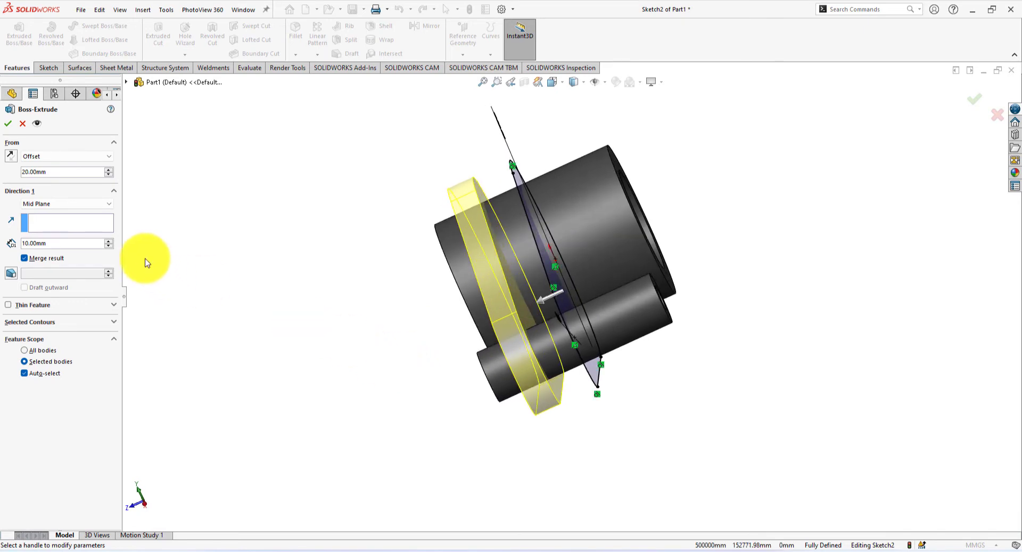
Step: Switch the end condition to Blind so the 10 mm plate extrudes one way, and accept Boss-Extrude2
left_click(97, 204)
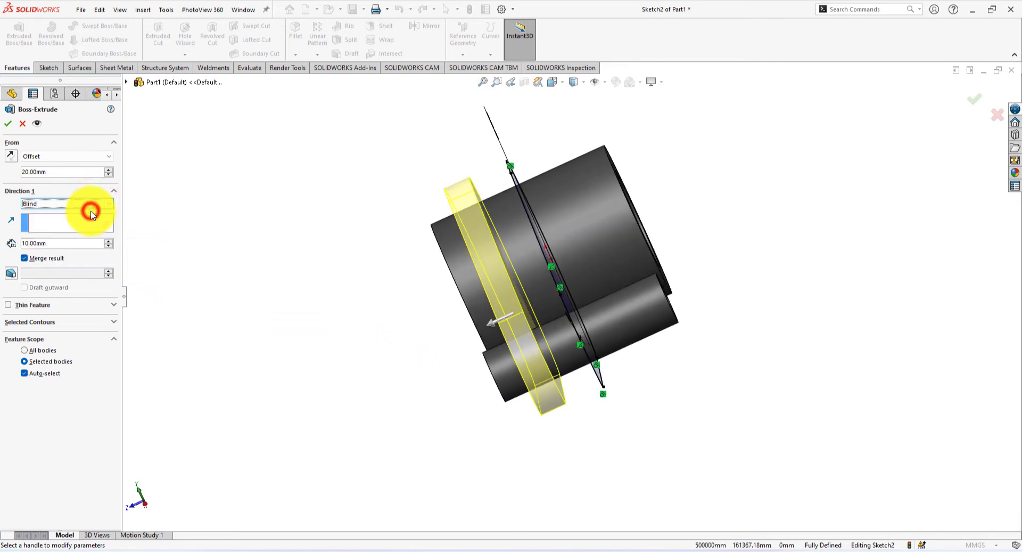
left_click(91, 213)
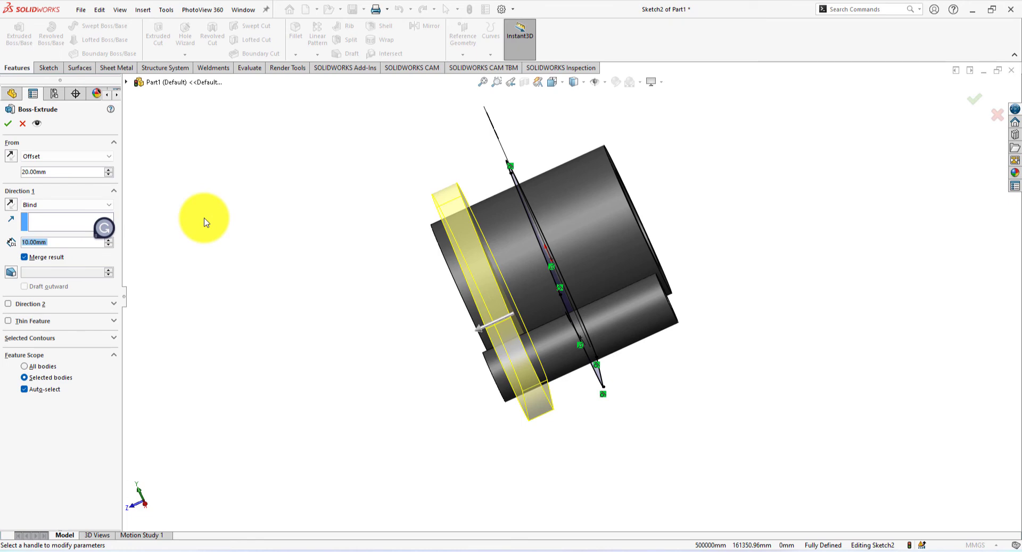
middle_click_drag(207, 223, 12, 319)
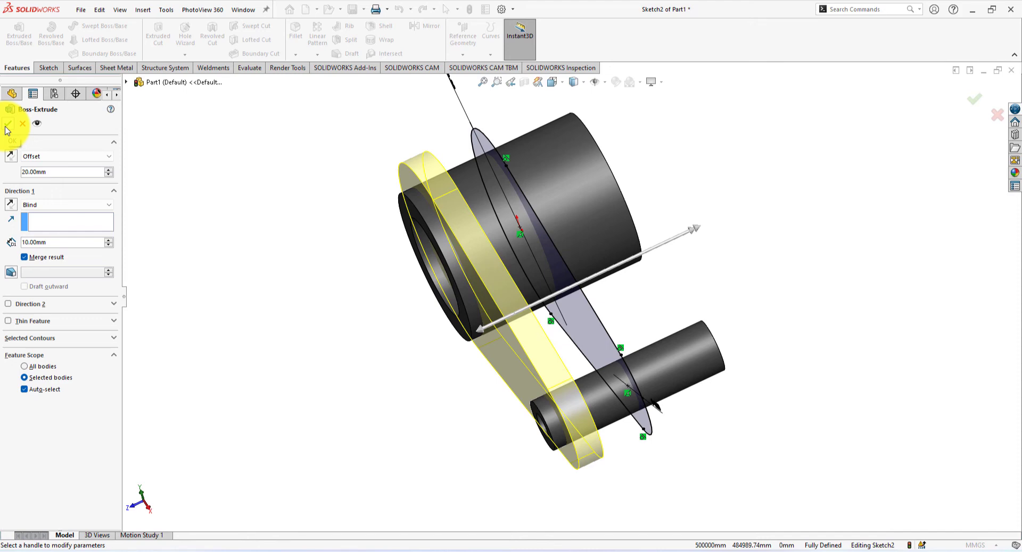
left_click(8, 124)
middle_click_drag(285, 267, 358, 205)
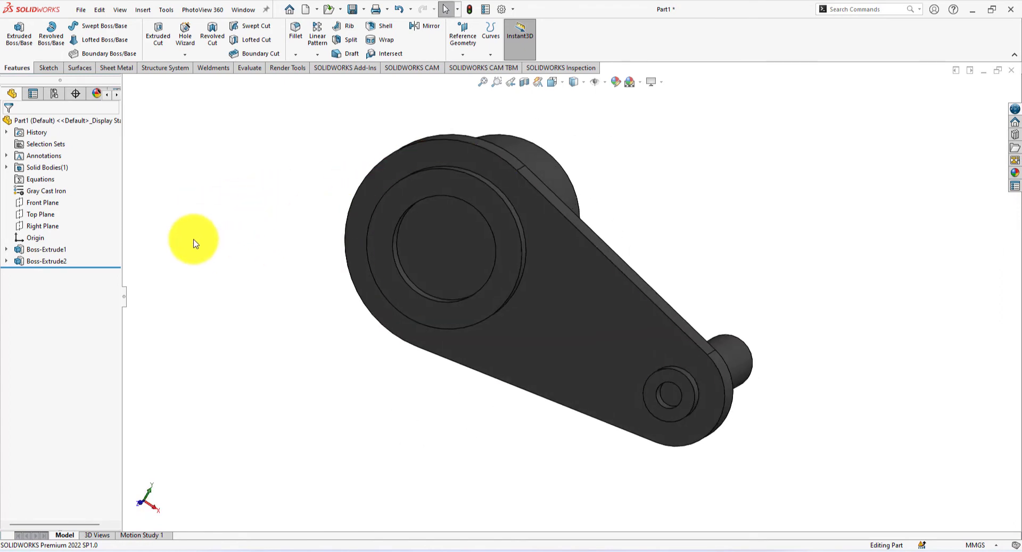
Step: Edit Sketch2 to convert both cylinder bore edges into it, then rebuild the side plate
left_click(7, 261)
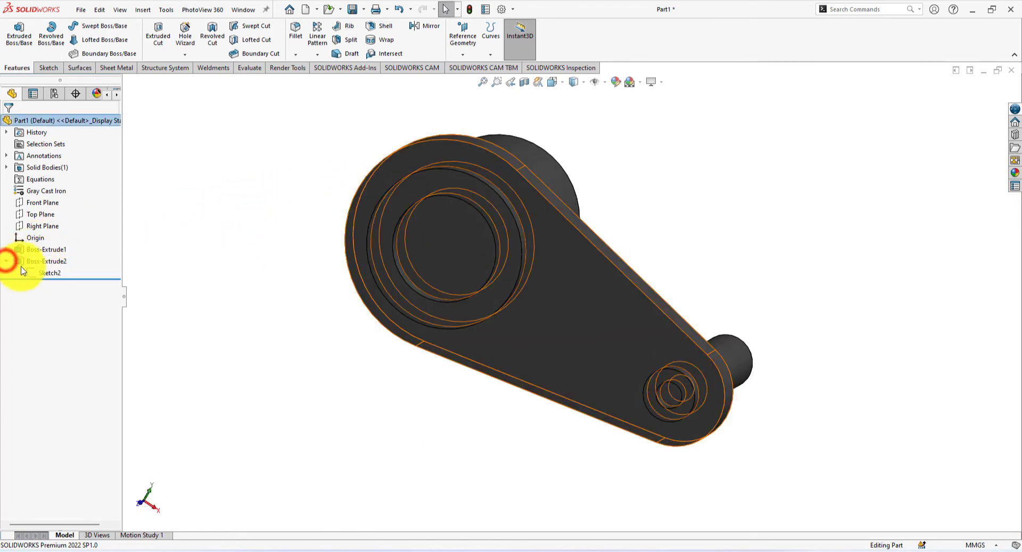
left_click(53, 272)
left_click(62, 242)
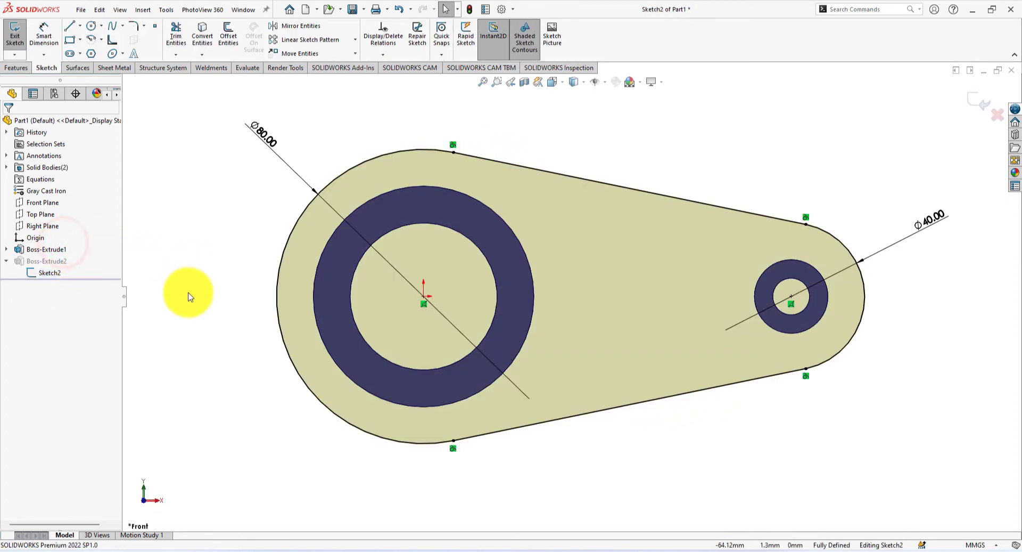
left_click(202, 35)
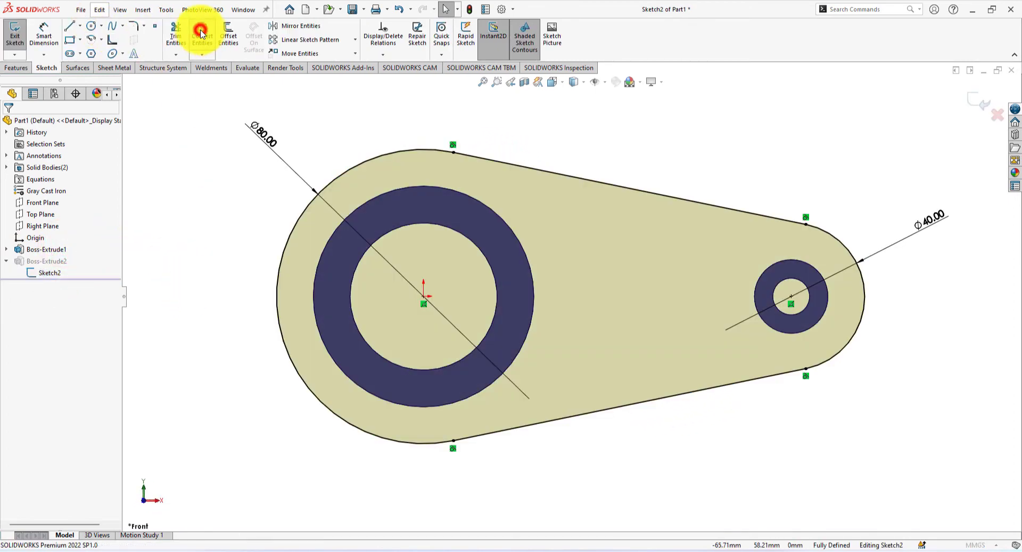
left_click(389, 236)
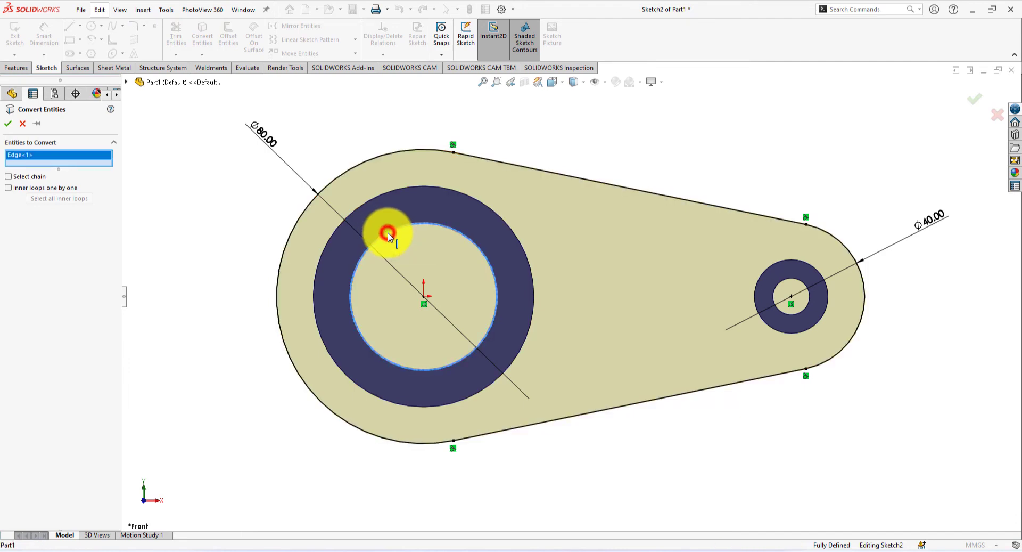
left_click(789, 279)
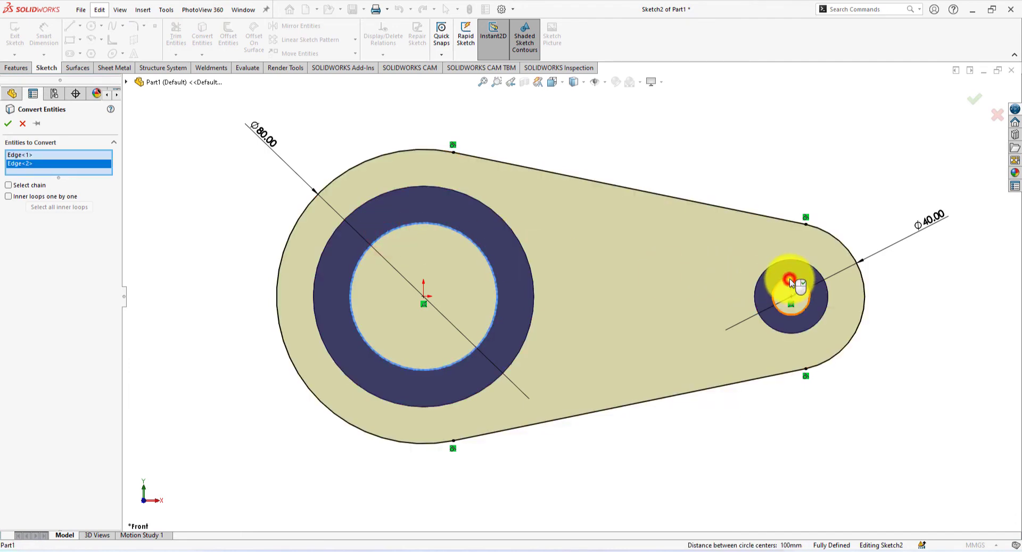
left_click(9, 124)
mouse_move(216, 146)
middle_mouse_down()
mouse_move(187, 148)
mouse_move(184, 178)
middle_mouse_up()
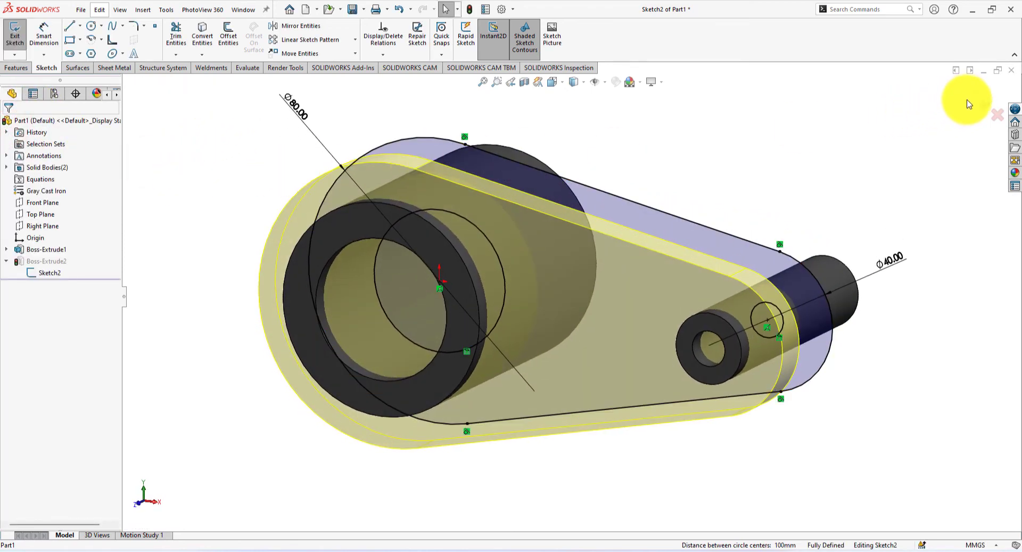
left_click(972, 100)
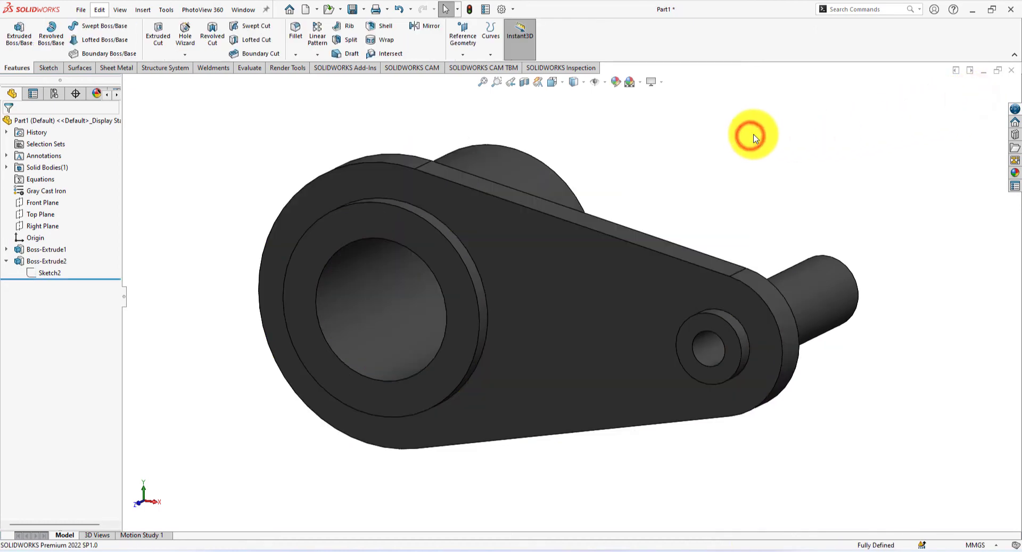
Step: Mirror Boss-Extrude2 about the Front Plane to create the matching side plate
middle_click_drag(754, 138, 717, 142)
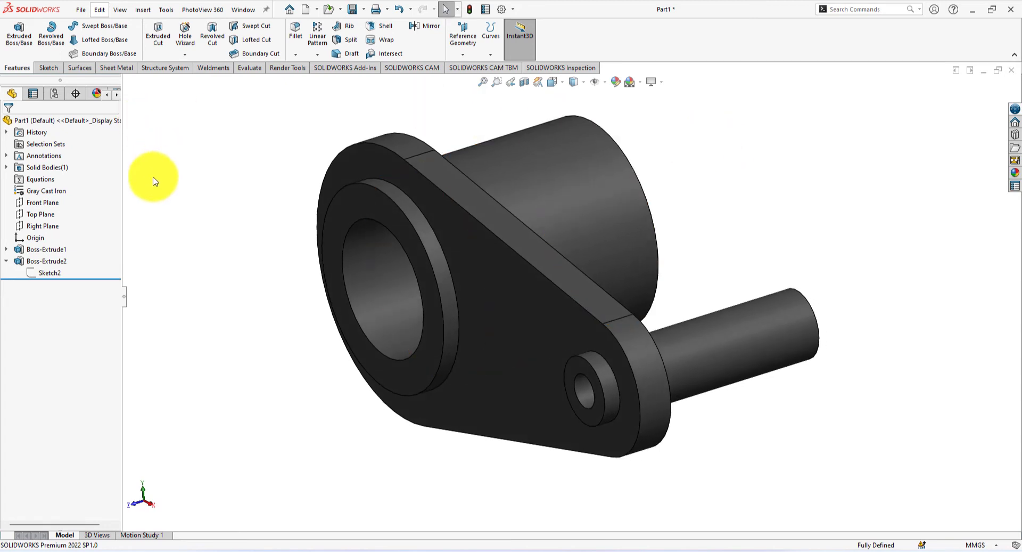
left_click(48, 205)
key("Left")
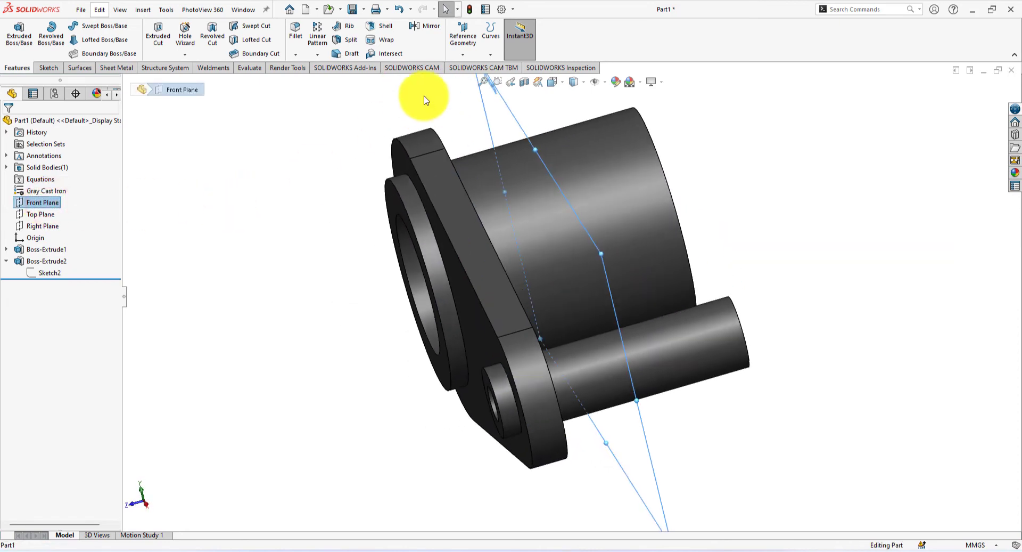
left_click(430, 30)
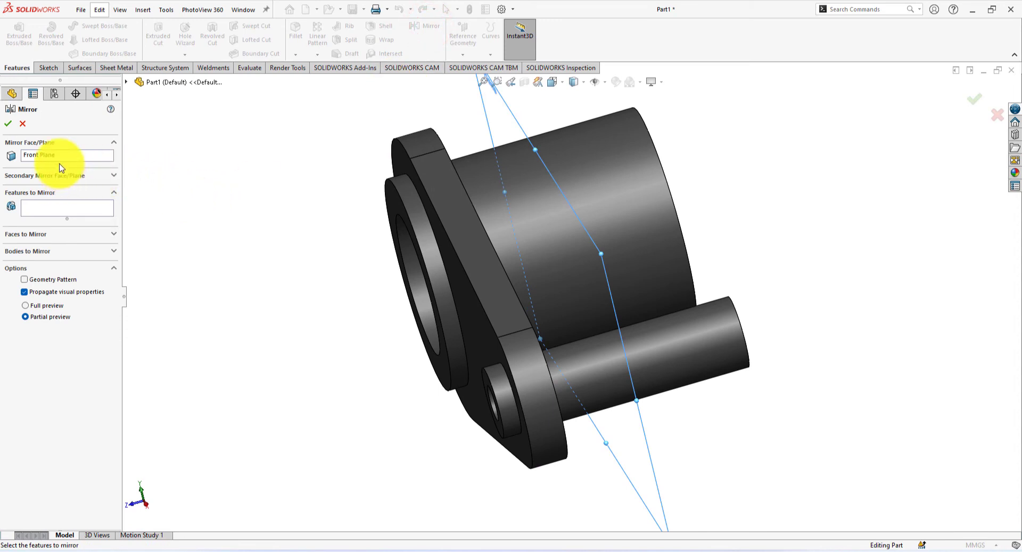
left_click(74, 213)
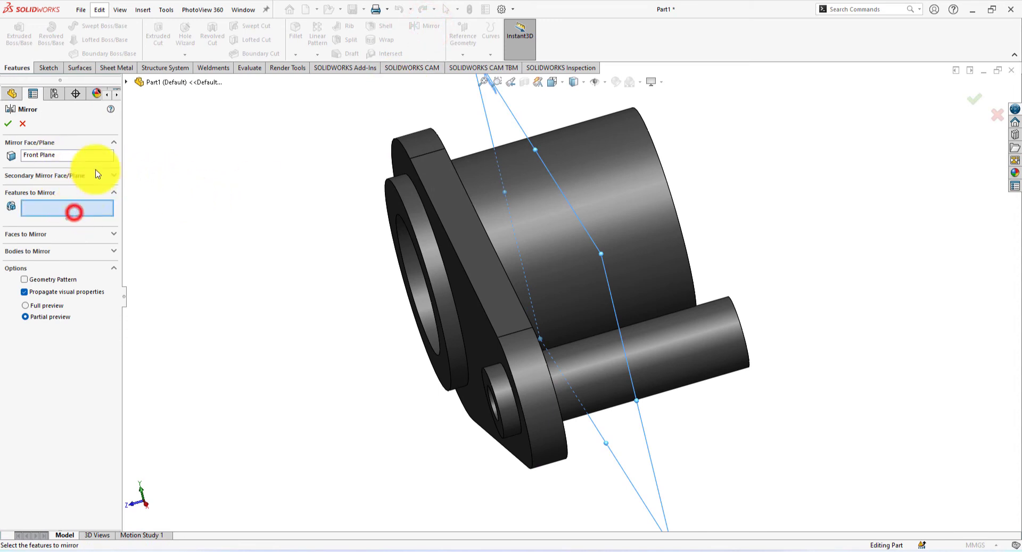
left_click(126, 82)
left_click(177, 223)
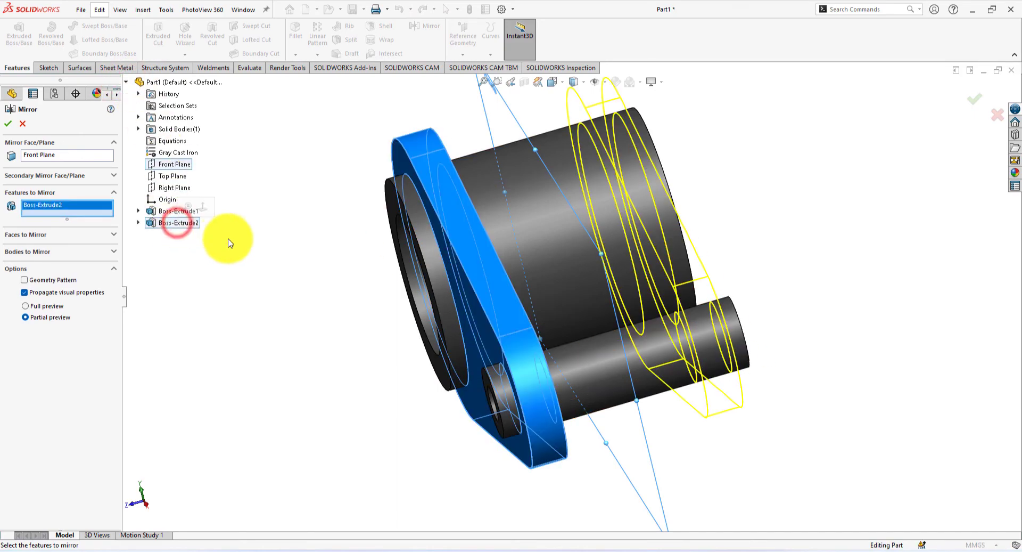
middle_click_drag(276, 251, 292, 308)
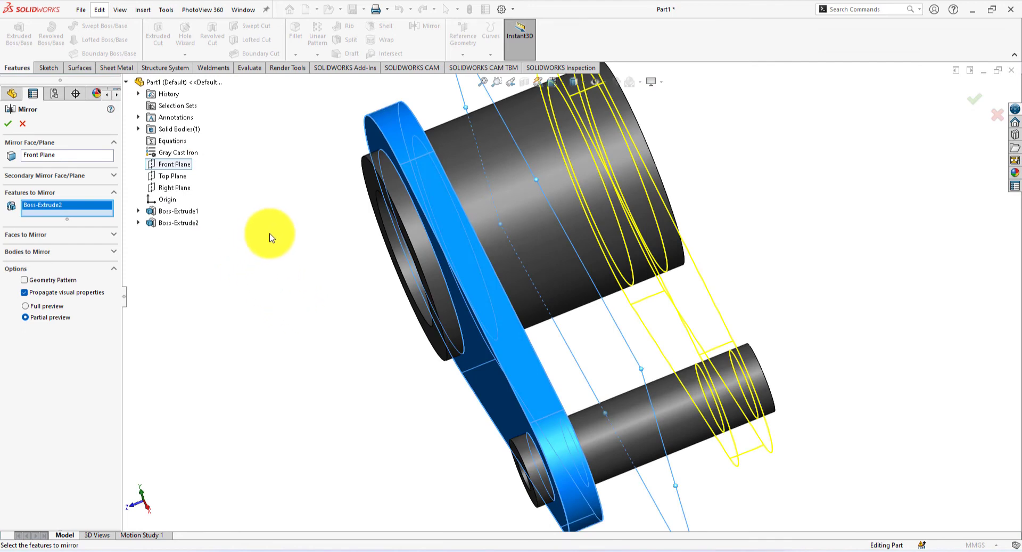
middle_click_drag(270, 233, 155, 194)
left_click(8, 123)
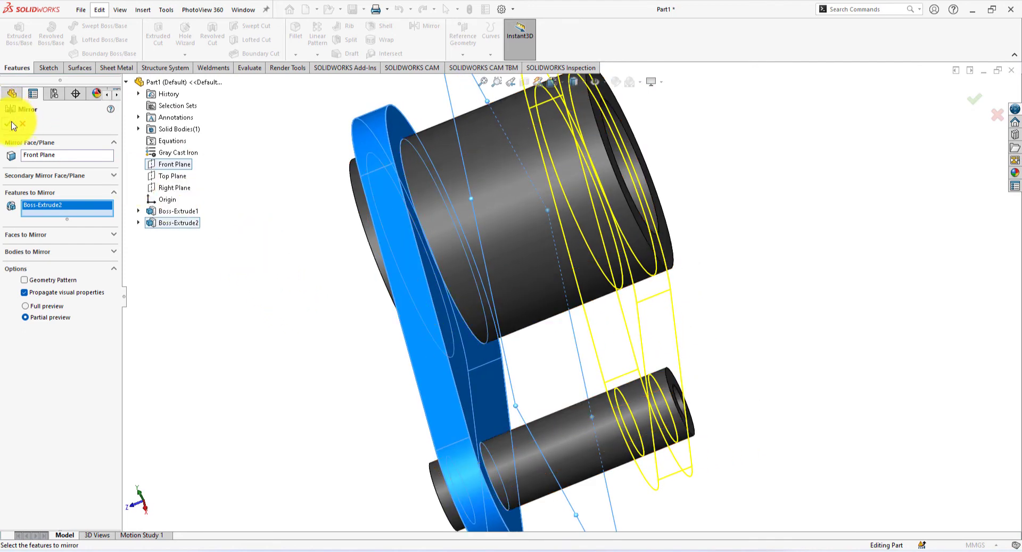
middle_click_drag(262, 322, 197, 269)
key("alt+Tab")
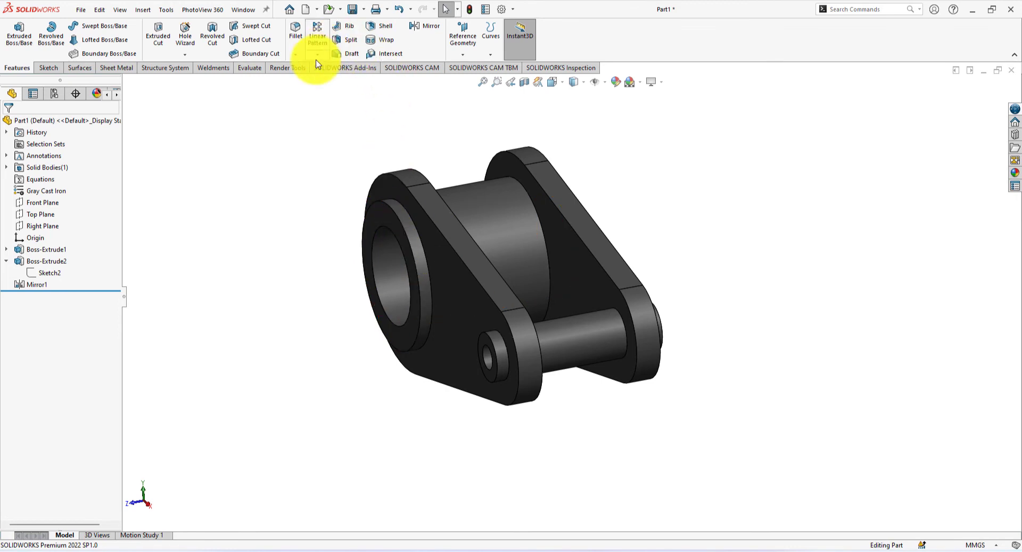
Step: Start a 2 mm fillet and select the first four cylinder ring edges
left_click(296, 33)
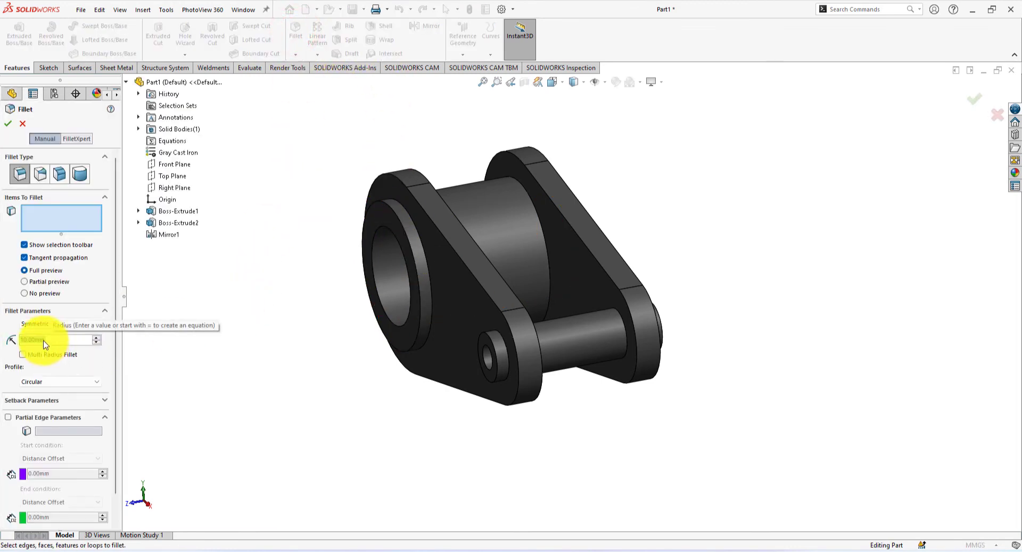
key("alt+Tab")
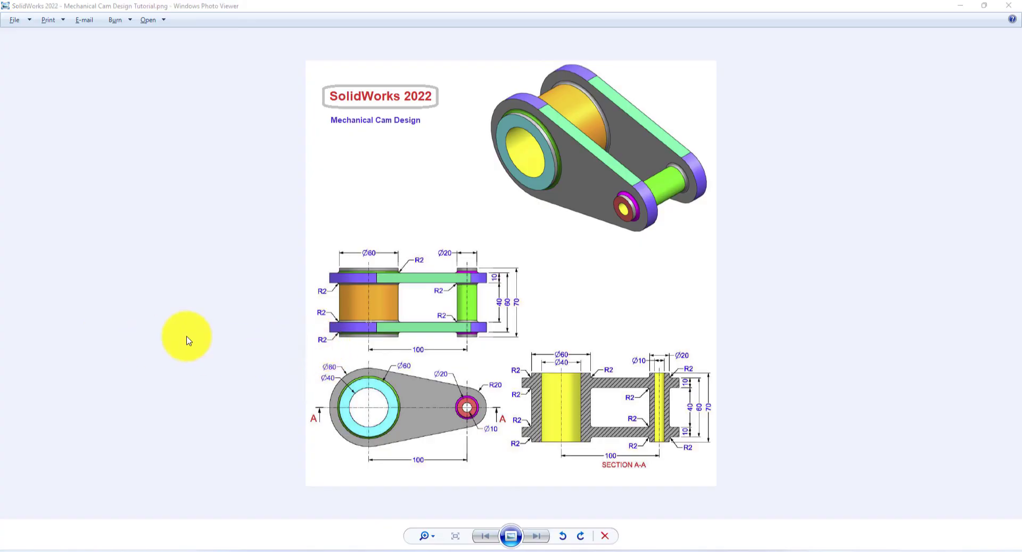
key("alt+Tab")
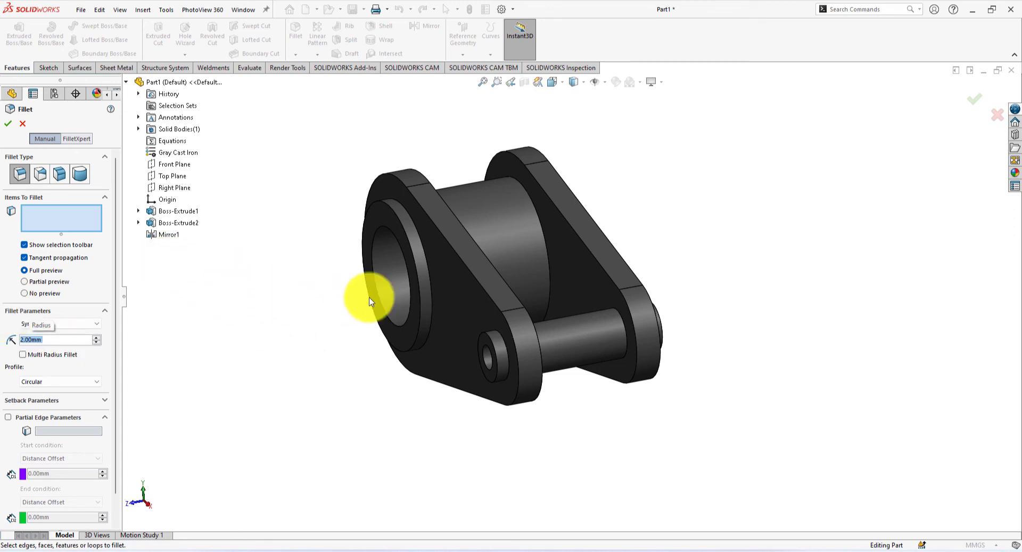
left_click(431, 283)
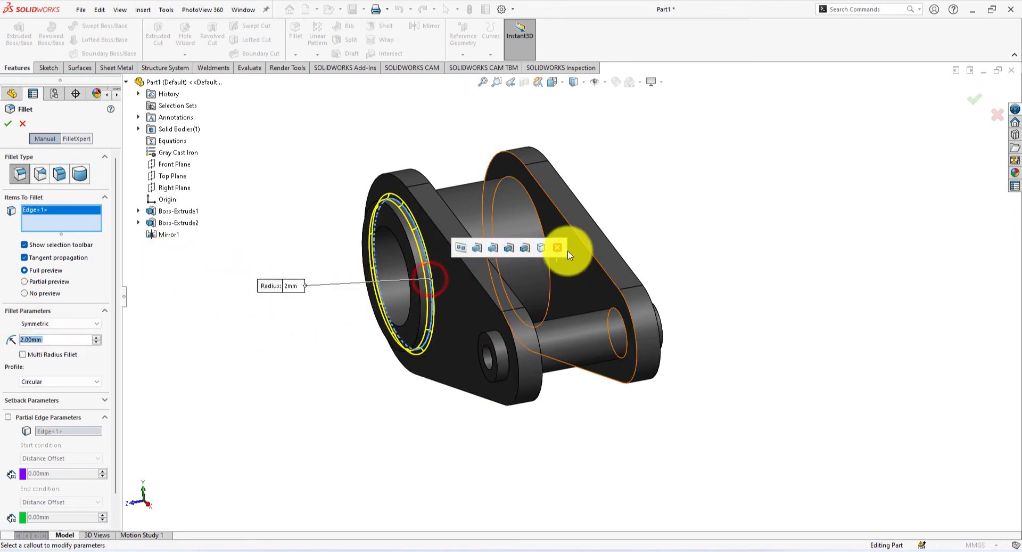
left_click(538, 216)
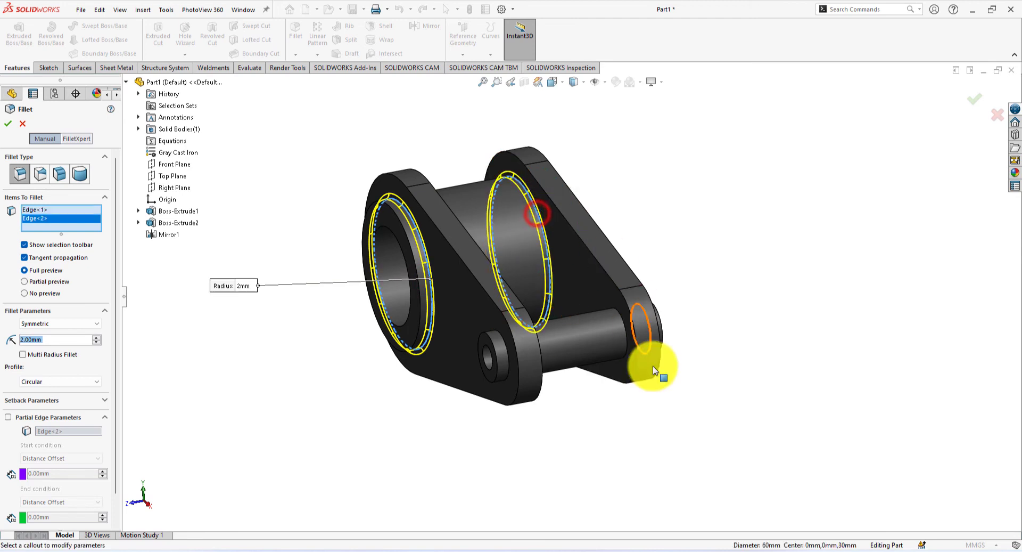
left_click(509, 373)
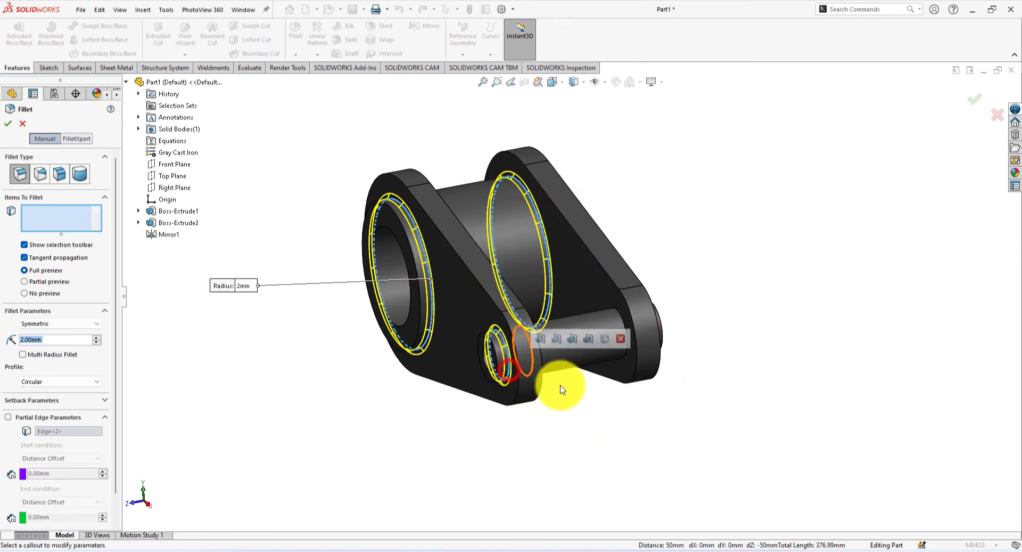
left_click(627, 350)
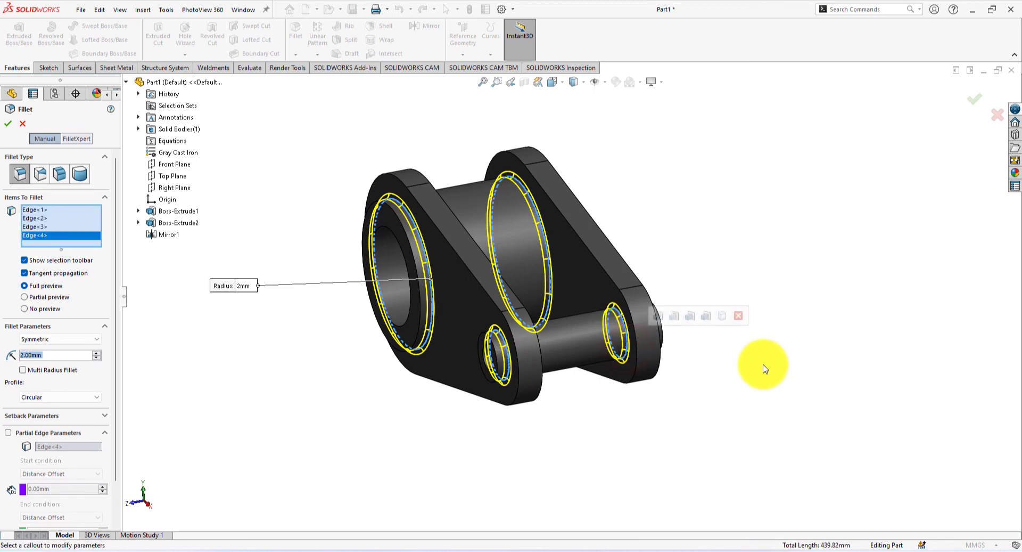
Step: Add the remaining four ring edges to the fillet and return to isometric view
middle_click_drag(765, 368, 708, 392)
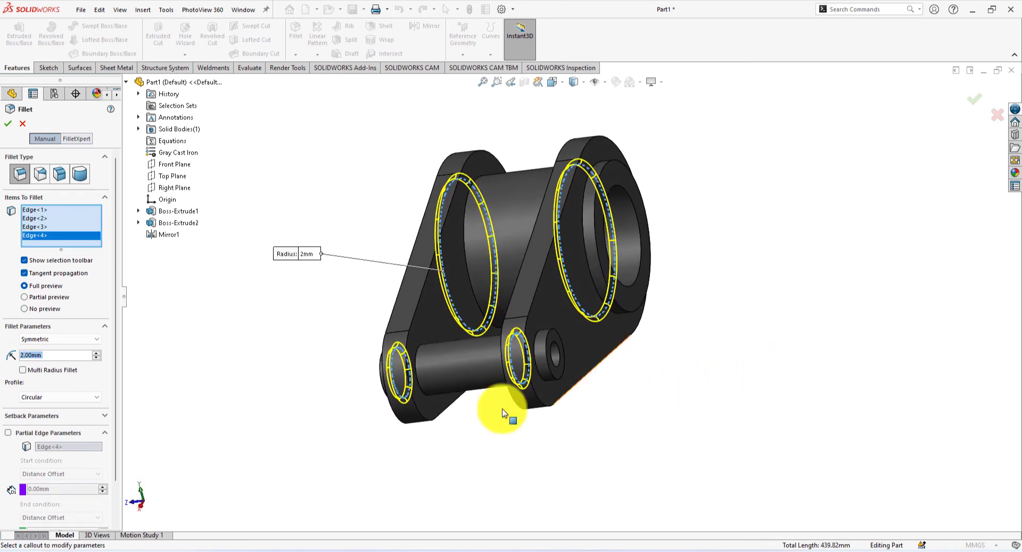
left_click(424, 395)
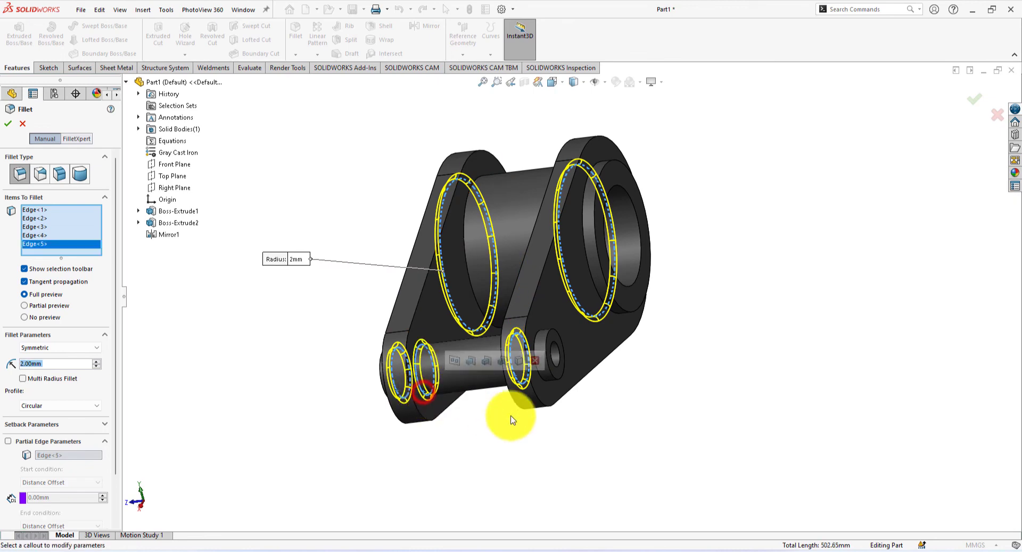
left_click(546, 381)
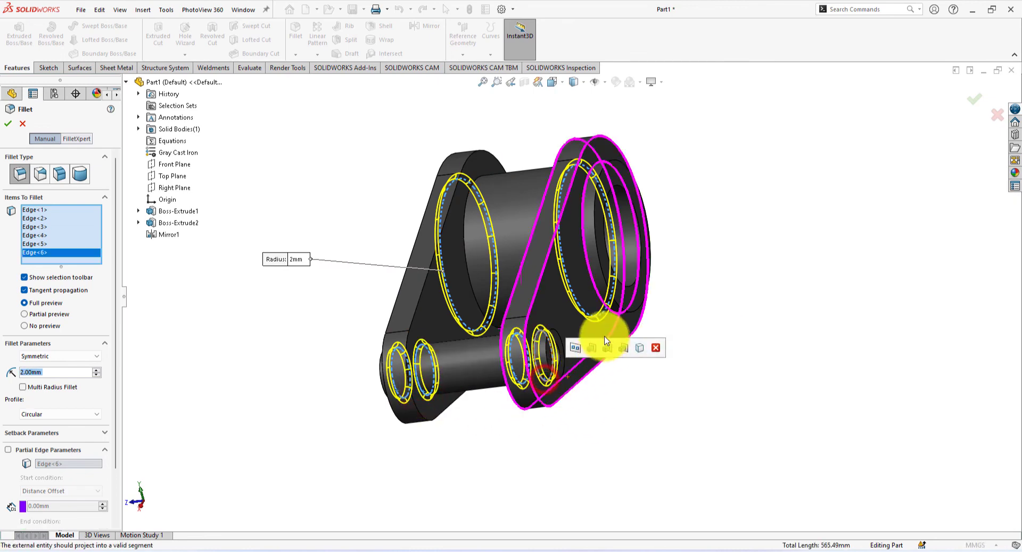
middle_click_drag(646, 308, 684, 319)
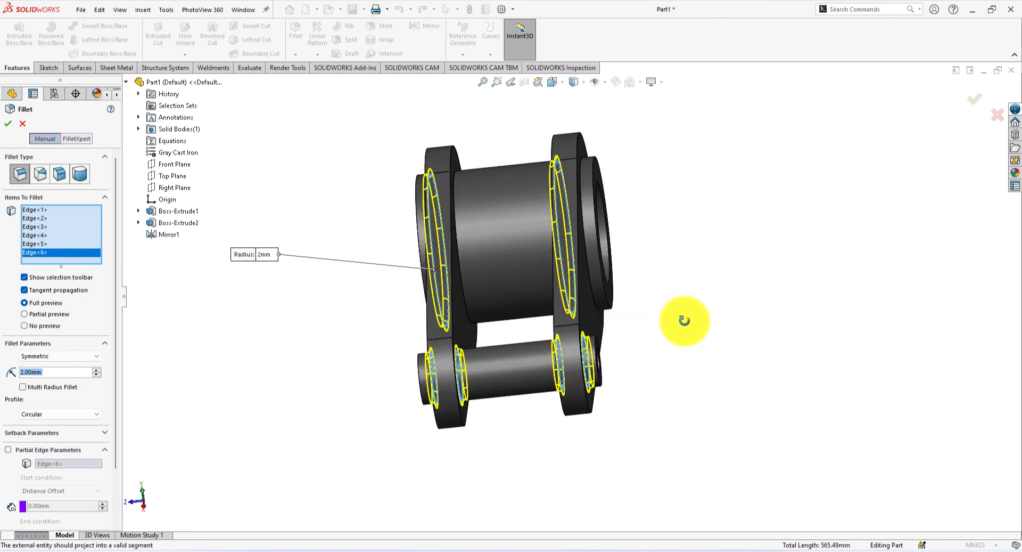
left_click(581, 190)
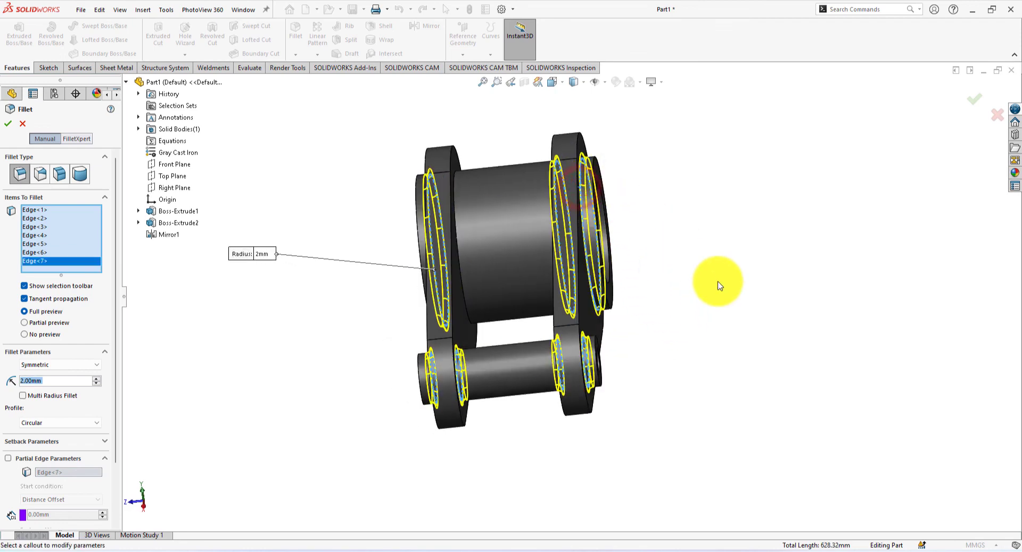
left_click(459, 258)
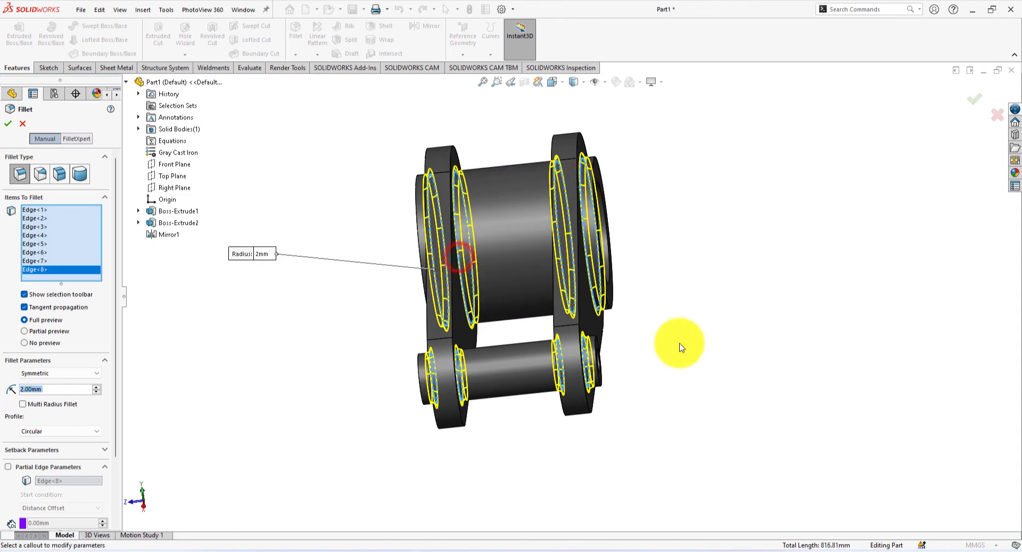
middle_click_drag(696, 342, 714, 361)
key("ctrl+7")
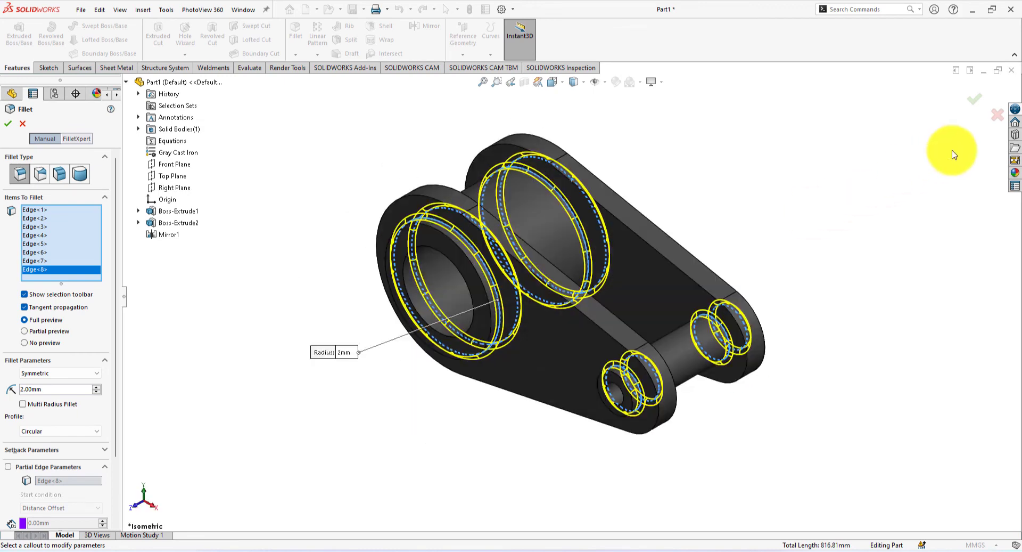
Step: Apply the 2 mm fillet and play Motion Study 1 to spin the part
left_click(979, 99)
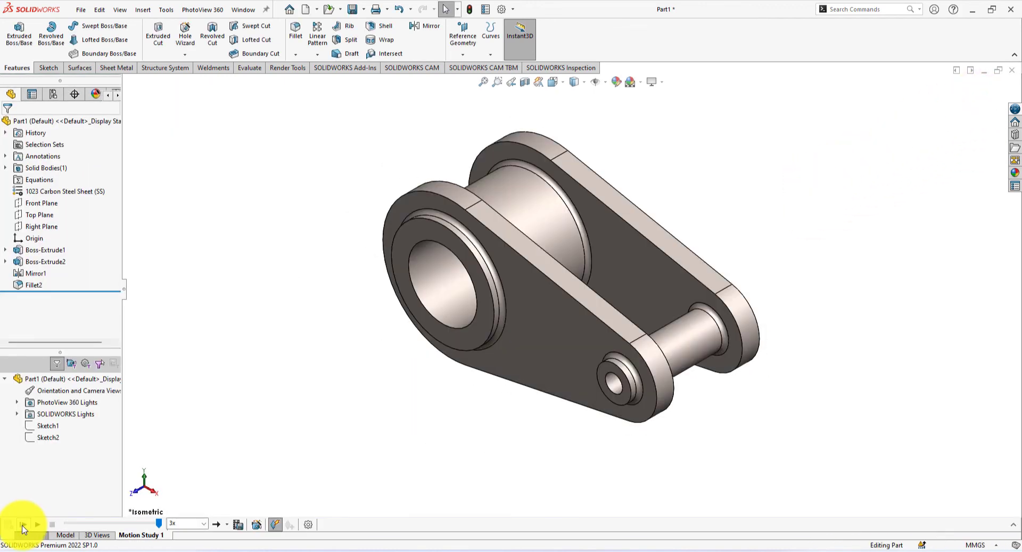
left_click(23, 524)
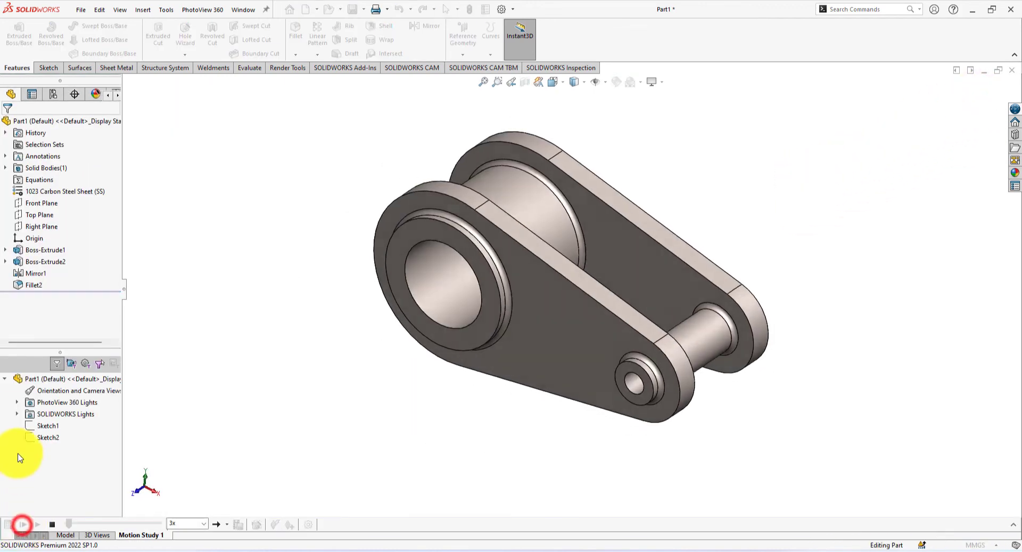